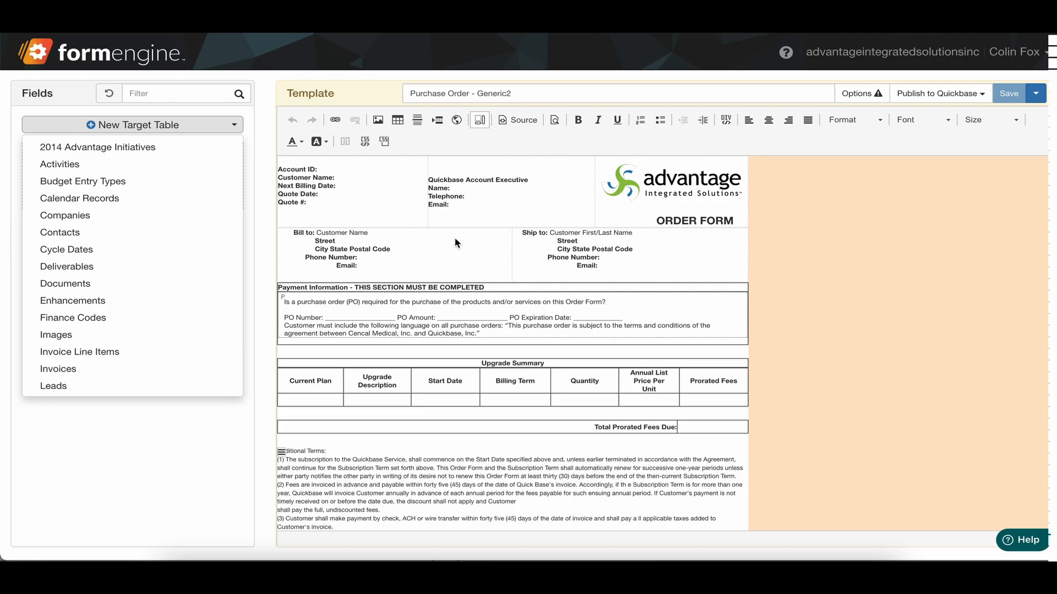
scroll(473, 392, down, 2)
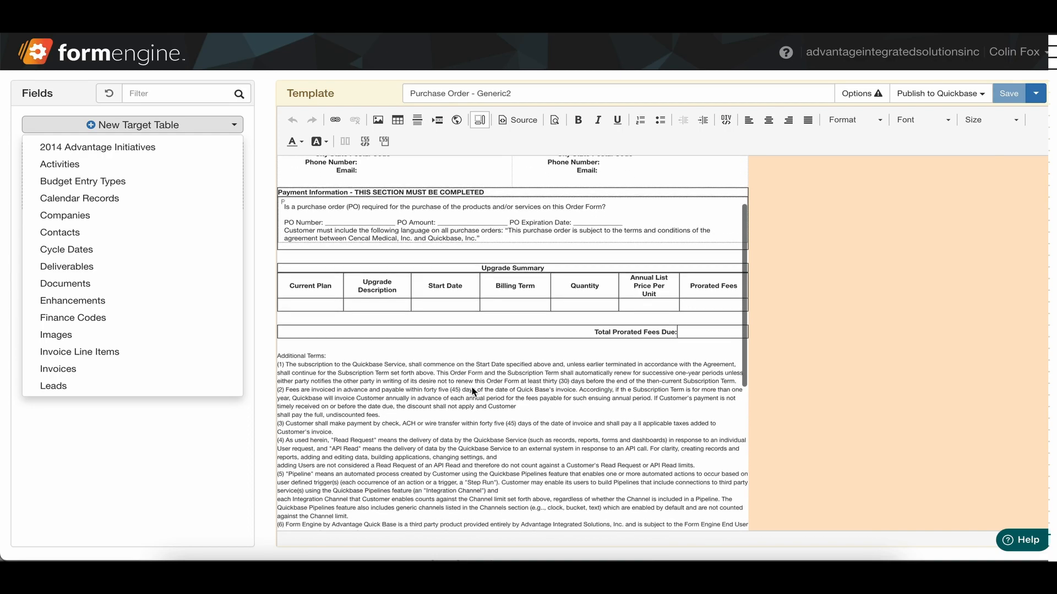
scroll(374, 424, down, 6)
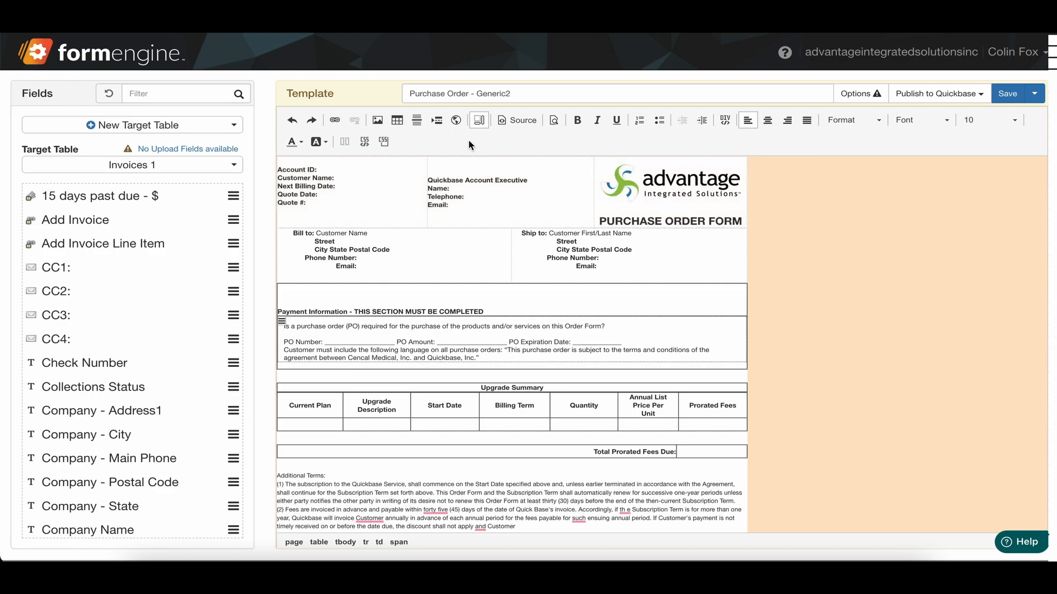
- Insert a table with 1 row and 3 columns above the Payment Information heading, and add three blank lines inside it
click(397, 120)
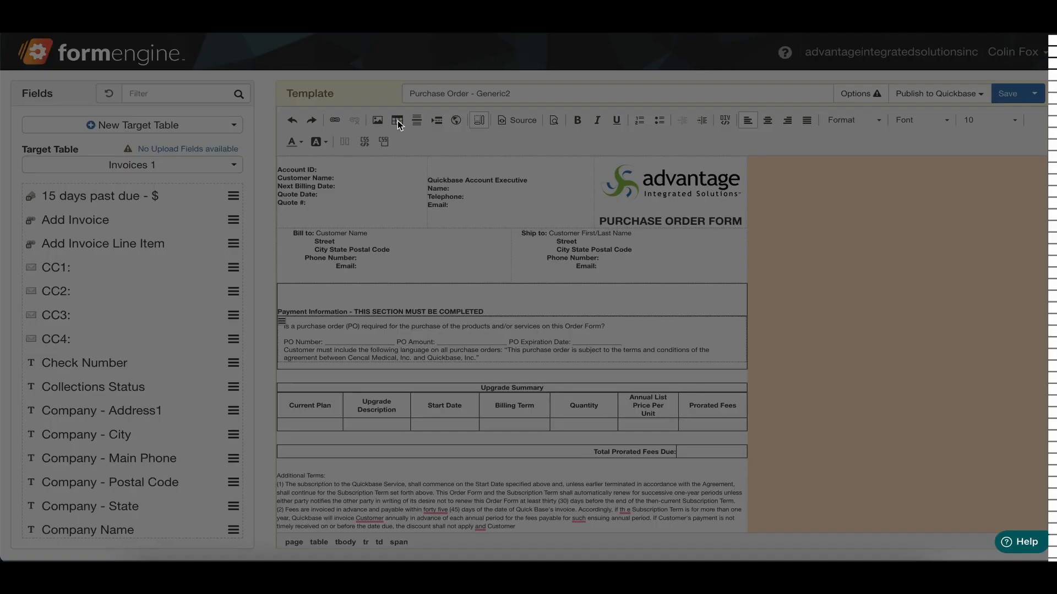
text(1)
click(449, 243)
key(BackSpace)
text(3)
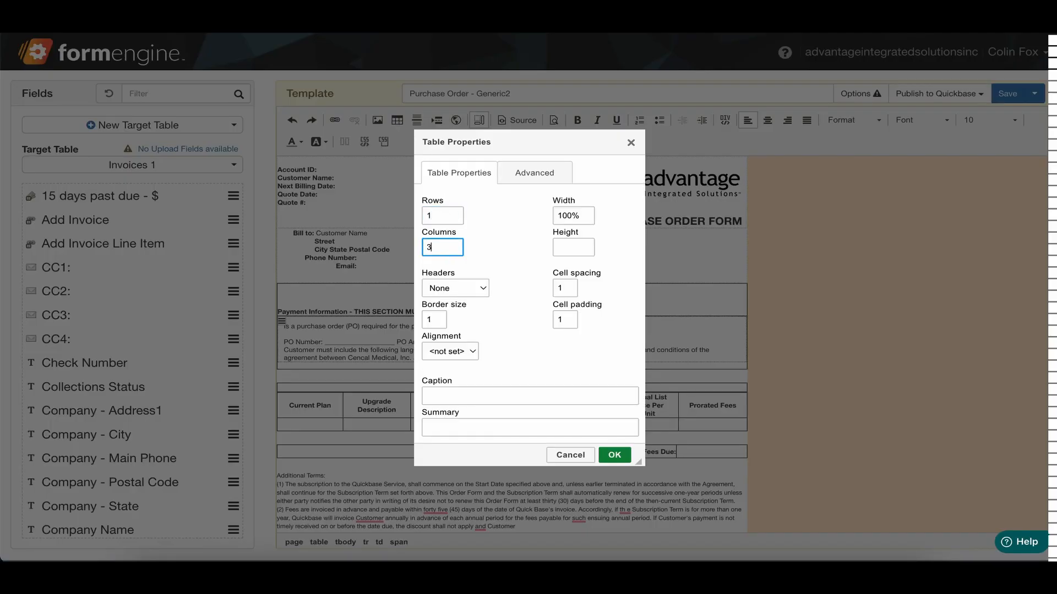
key(Return)
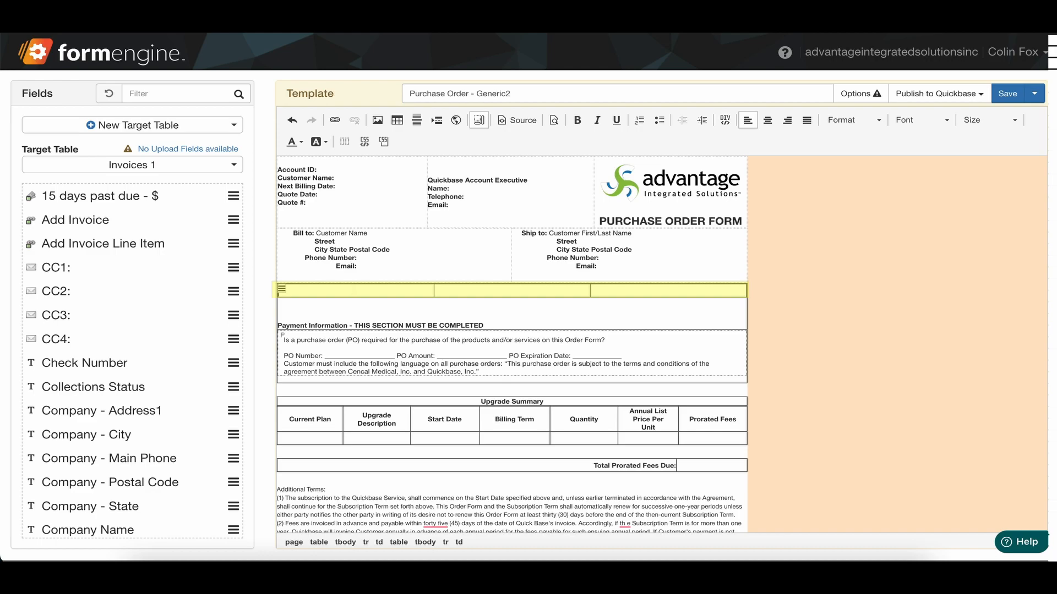
key(Return)
key(Return)
key(Return)
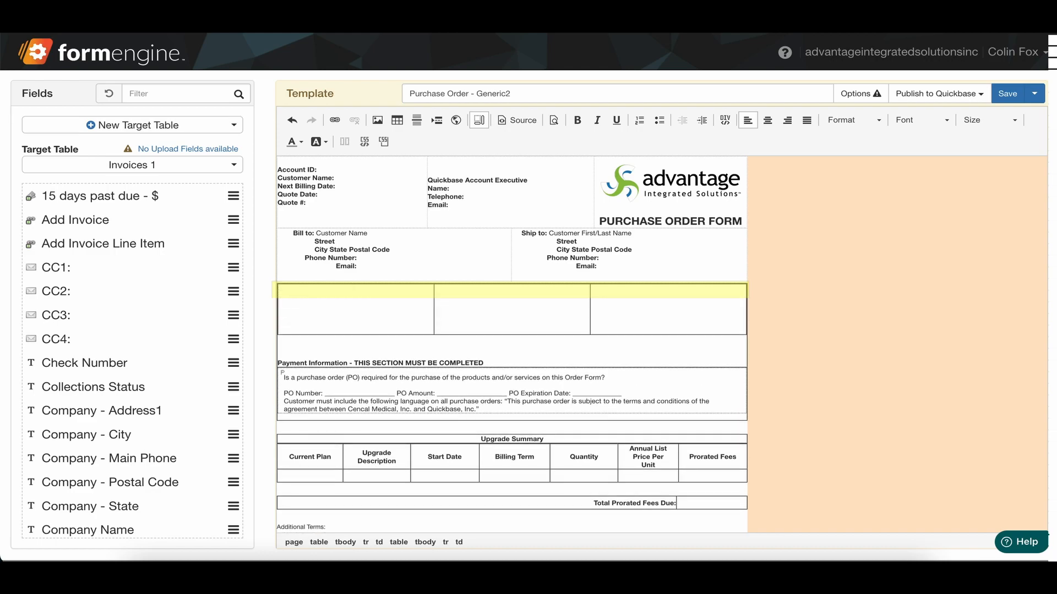
- Insert a row of three blocks below the new three-column table, above the Payment Information heading
click(328, 341)
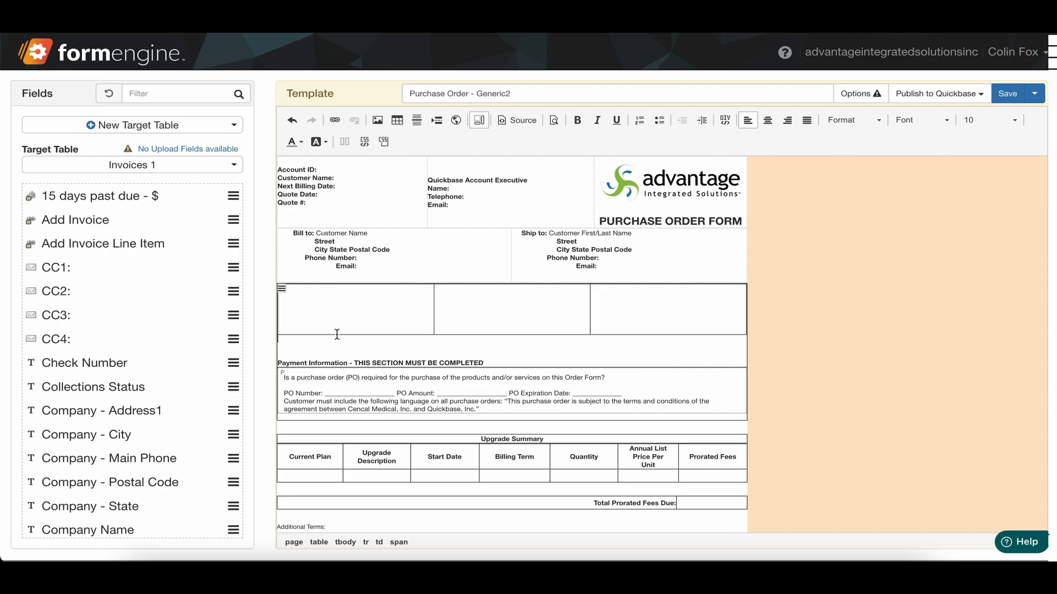
click(345, 146)
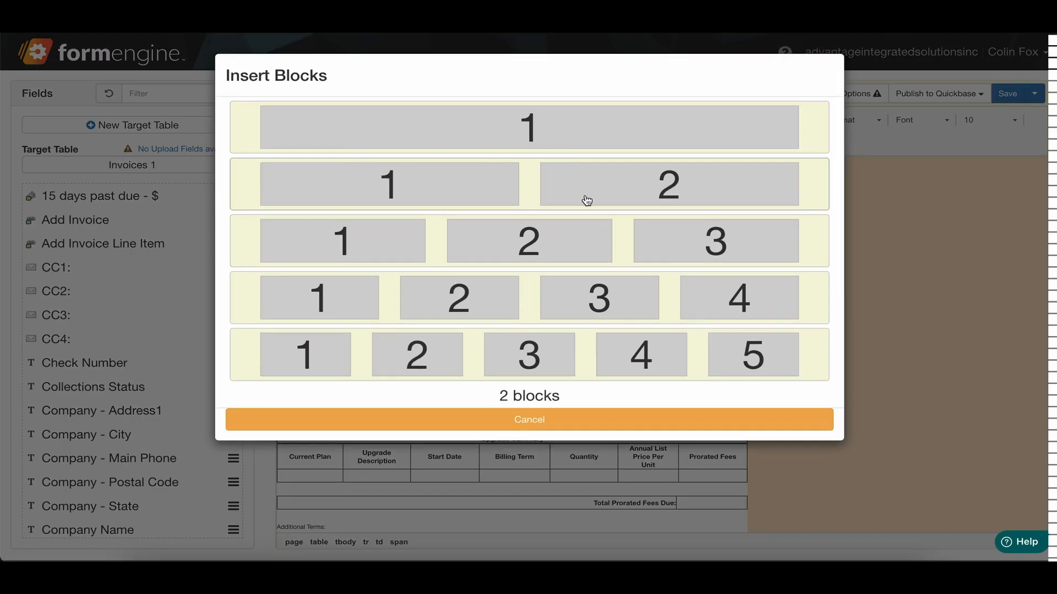
click(700, 241)
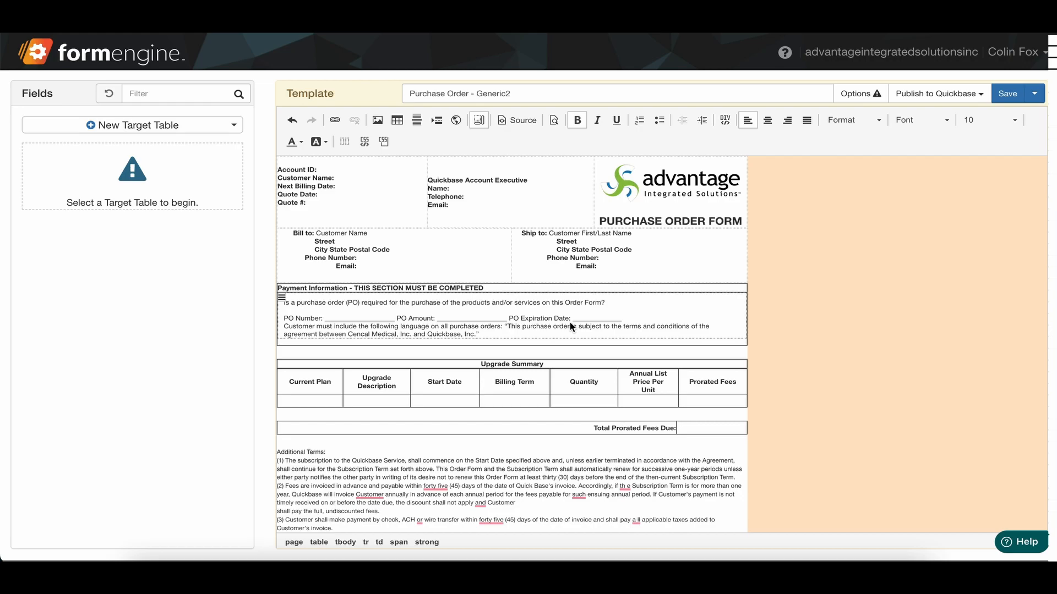
- Add Invoices as the target table and insert its Company - City field after "City State Postal Code" in the Bill to section
click(212, 128)
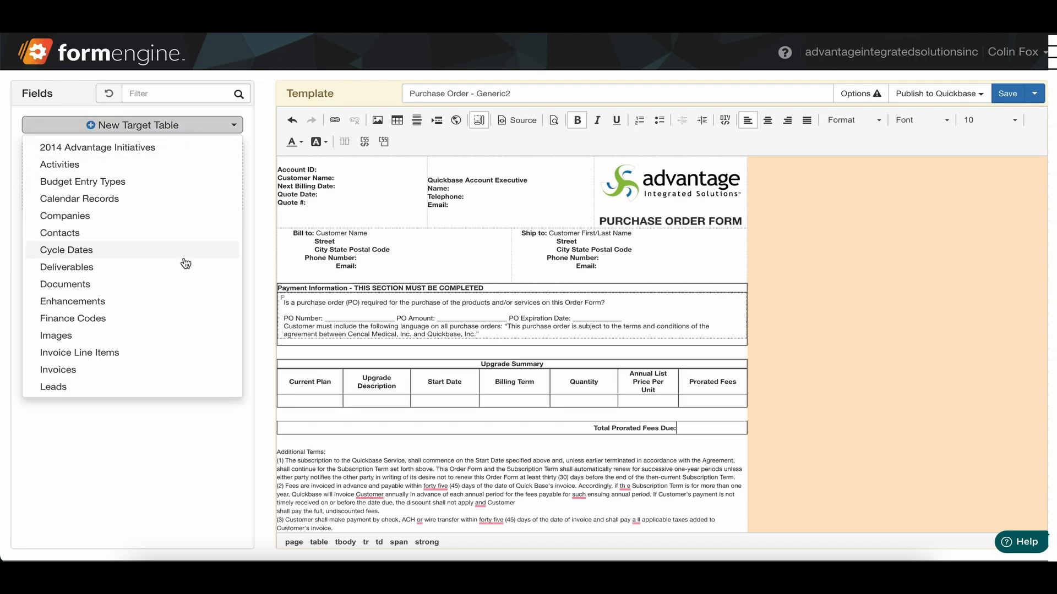
click(139, 373)
click(161, 97)
text(city)
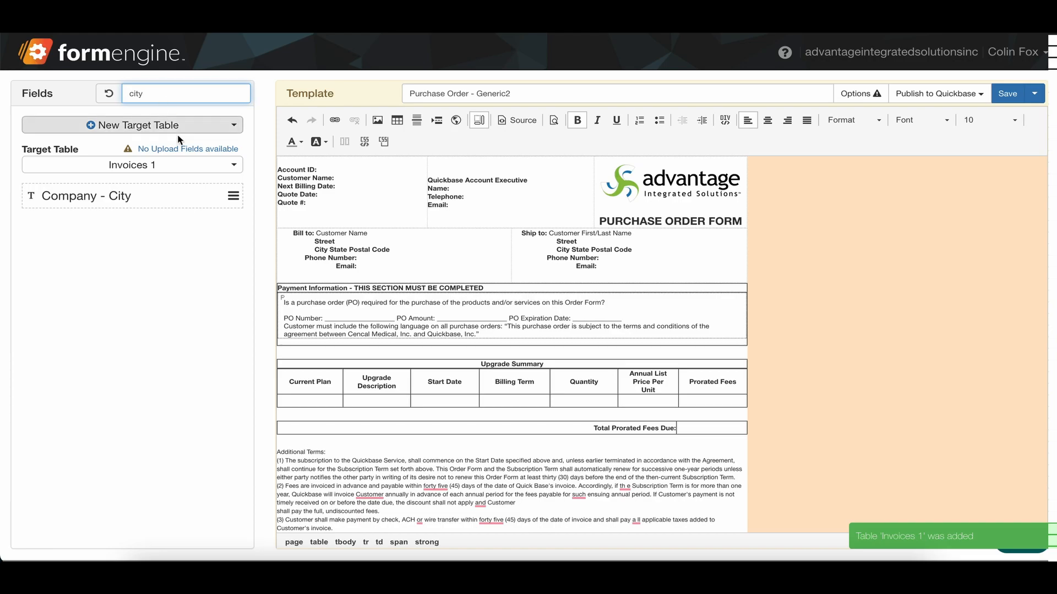
click(402, 249)
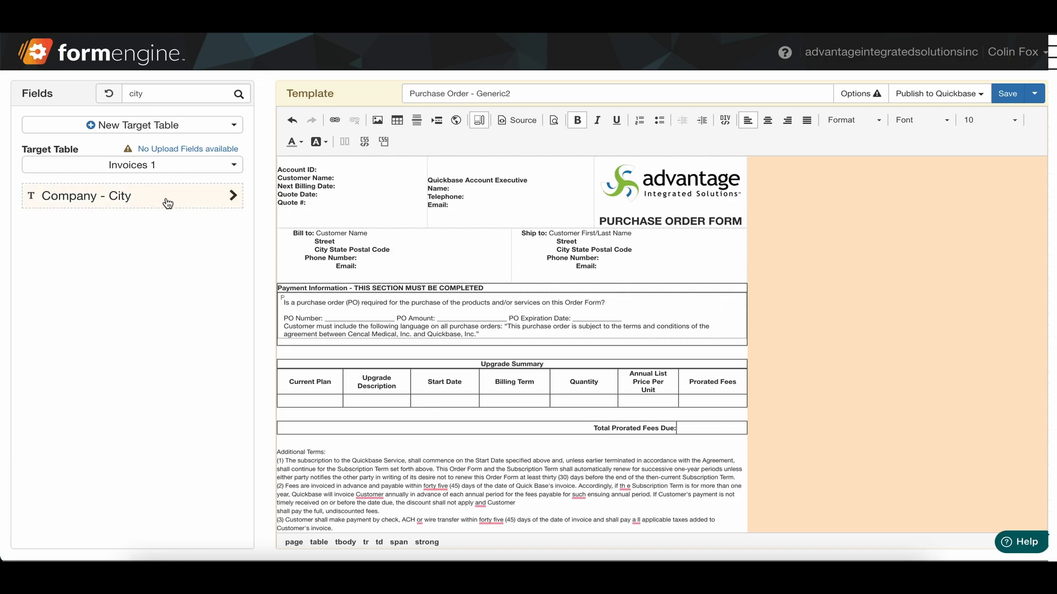
click(233, 197)
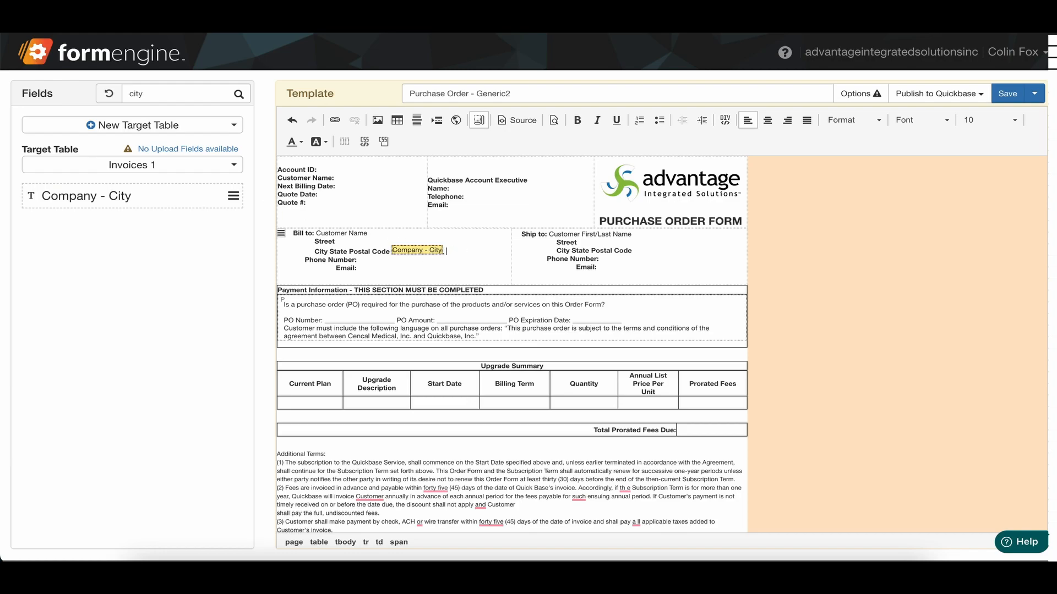
- Find the state field and insert Company - State after the Company - City field in the Bill to section
double_click(160, 94)
key(BackSpace)
text(state)
click(233, 196)
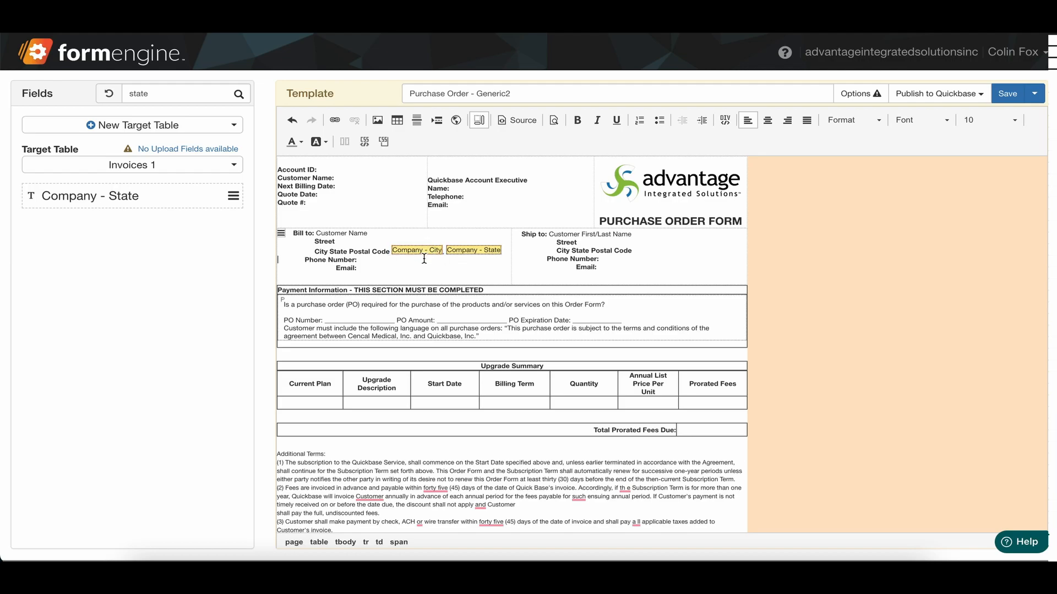
scroll(463, 254, down, 3)
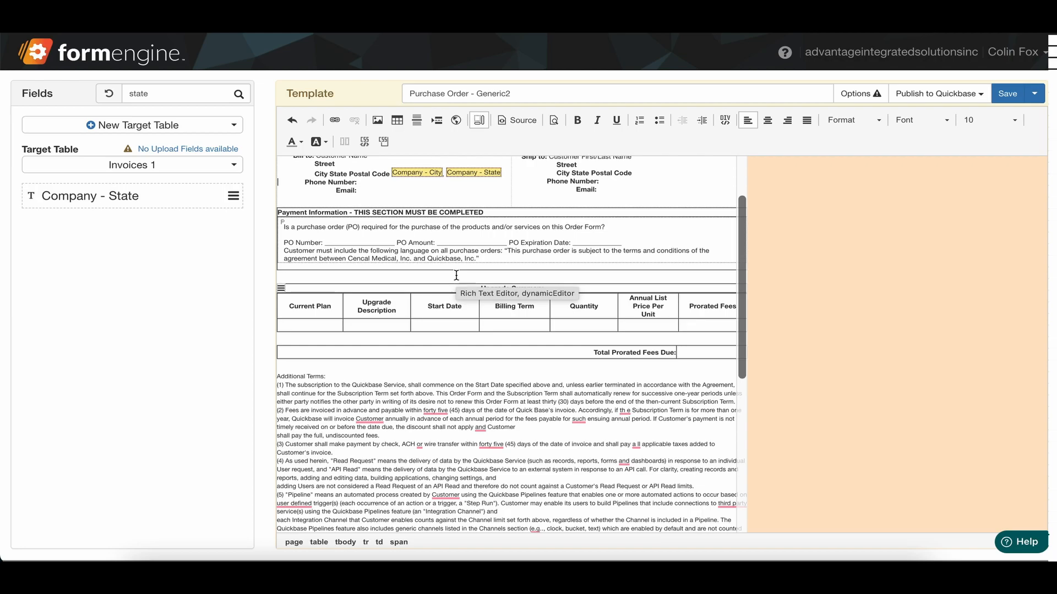
scroll(456, 275, up, 2)
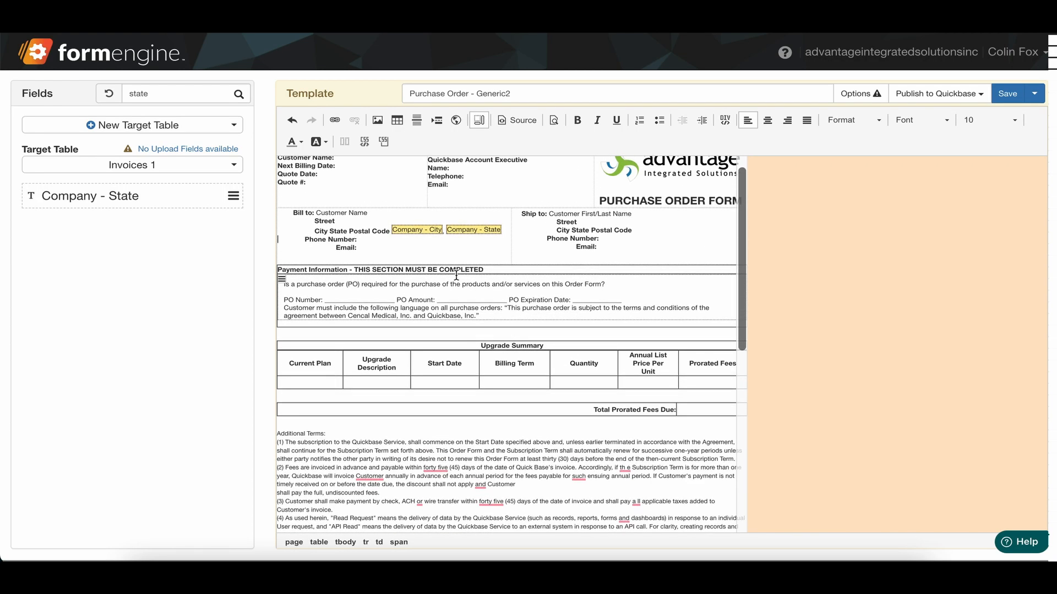
scroll(456, 275, up, 1)
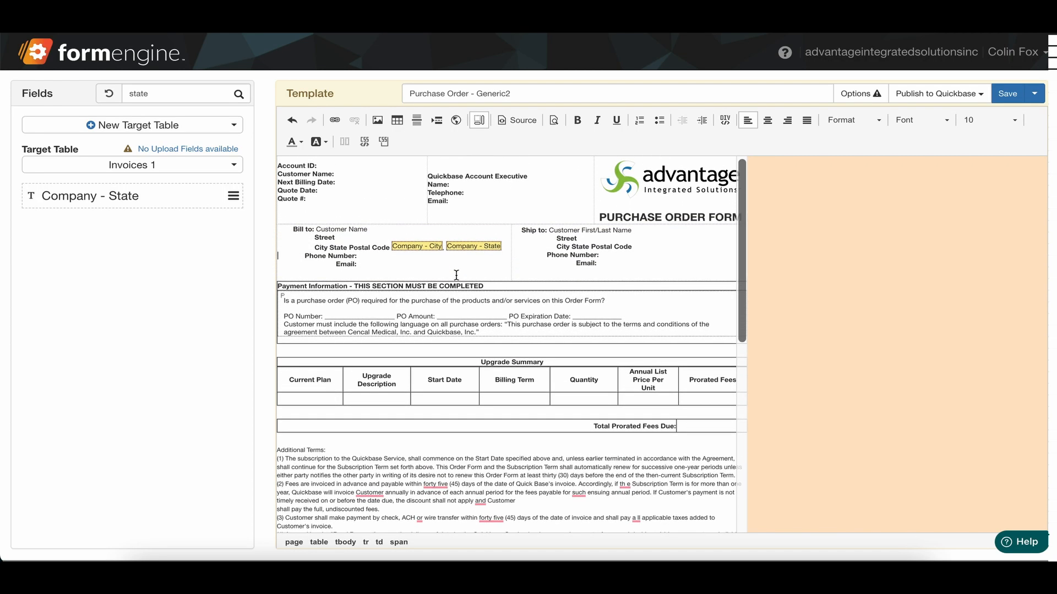
click(397, 121)
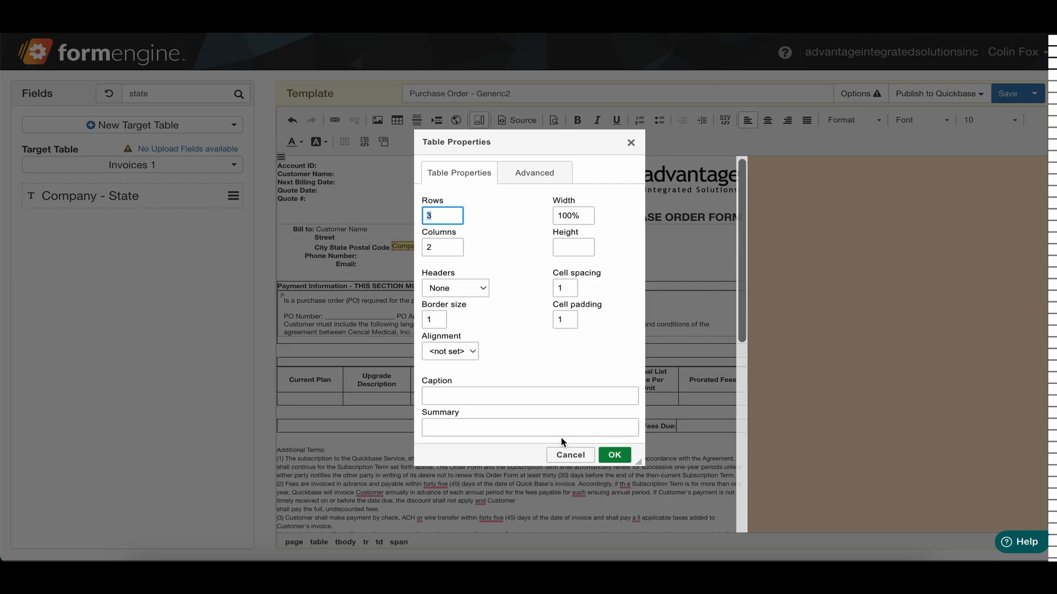
click(565, 454)
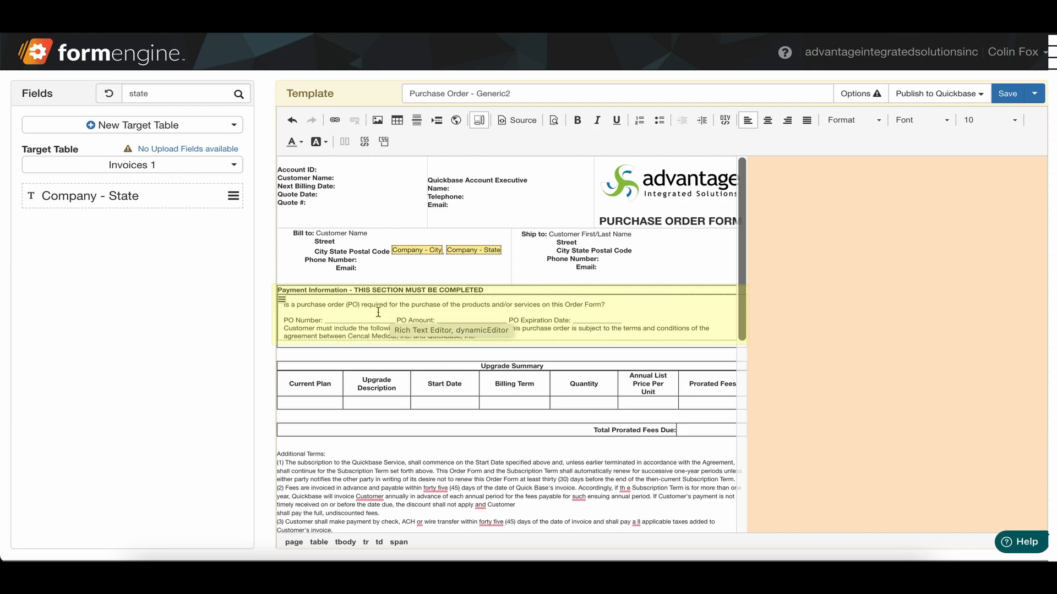
- Add an empty paragraph after the purchase order language at the end of the Payment Information section
click(498, 336)
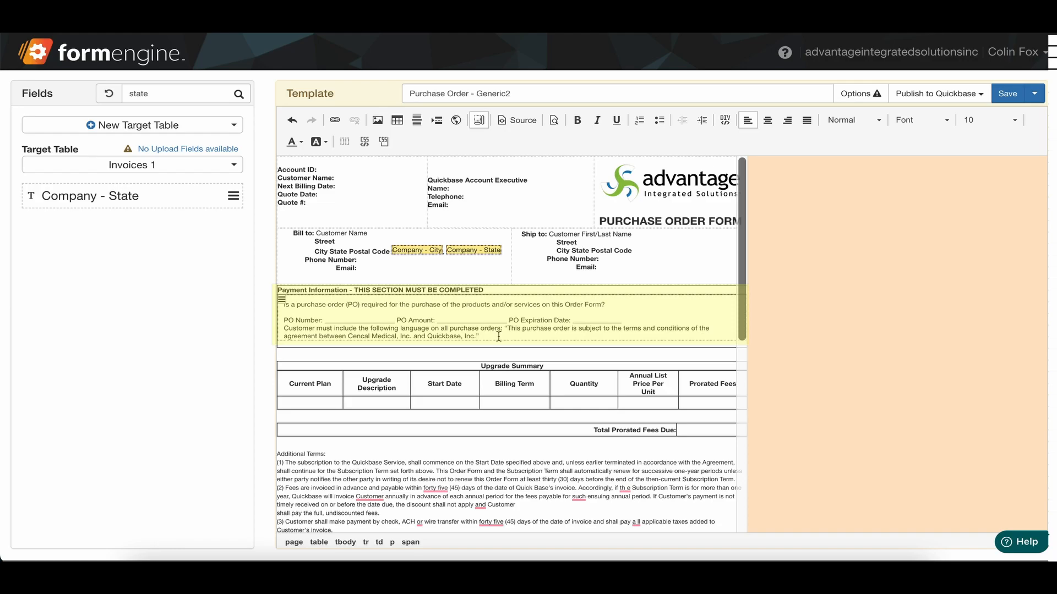
key(Return)
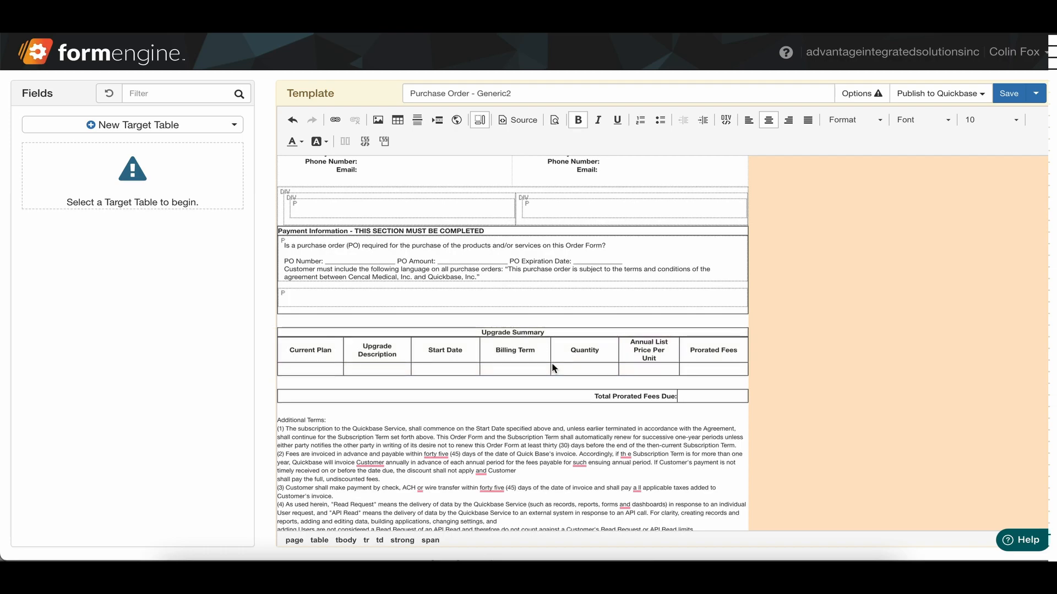
- Review the order form's layout, from the header and upgrade summary through the terms to the signature section
scroll(553, 367, down, 3)
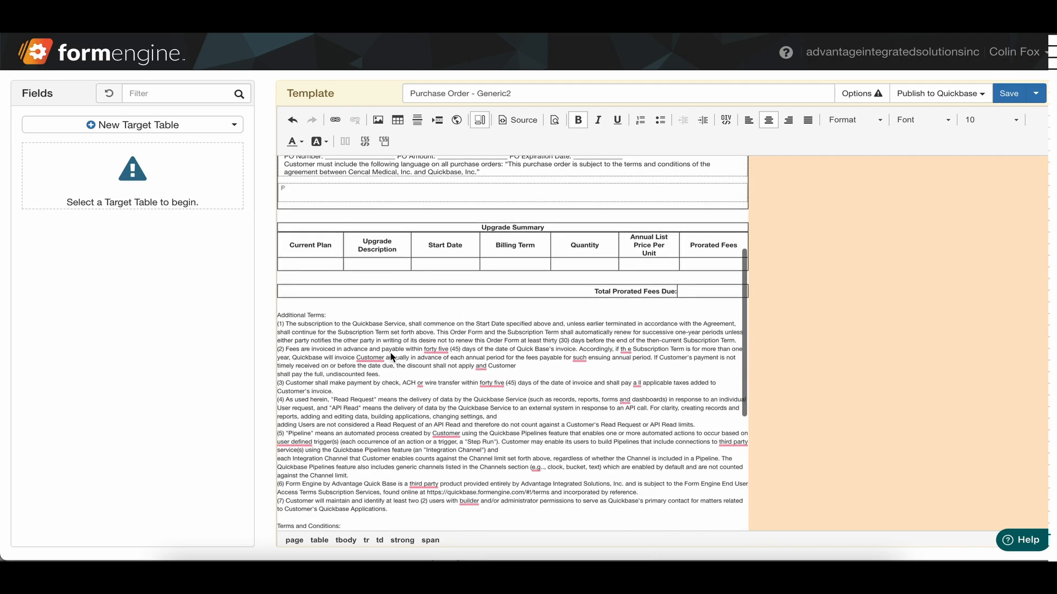
scroll(344, 326, down, 3)
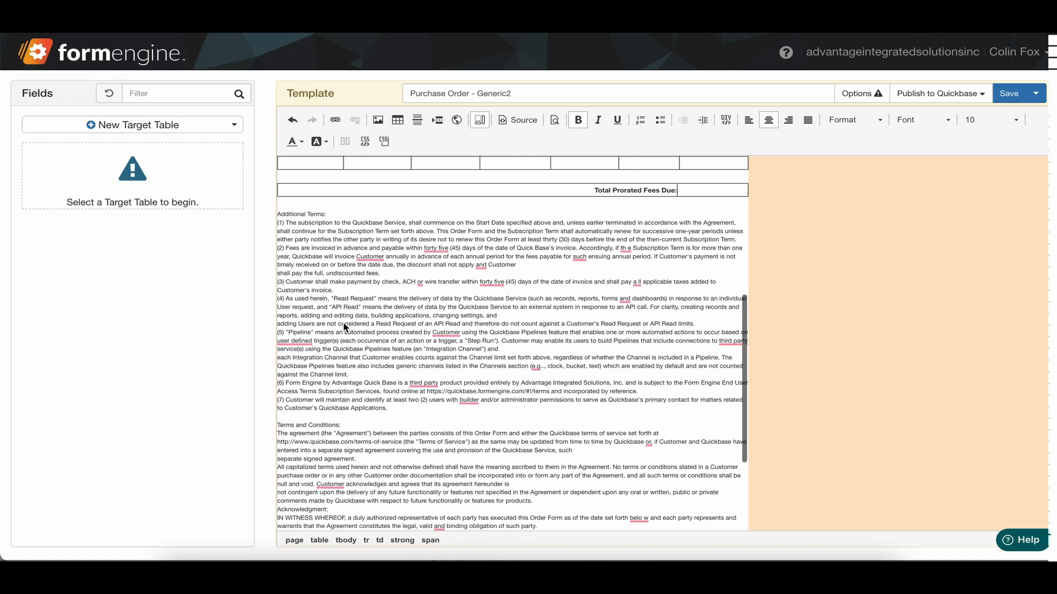
scroll(345, 326, up, 9)
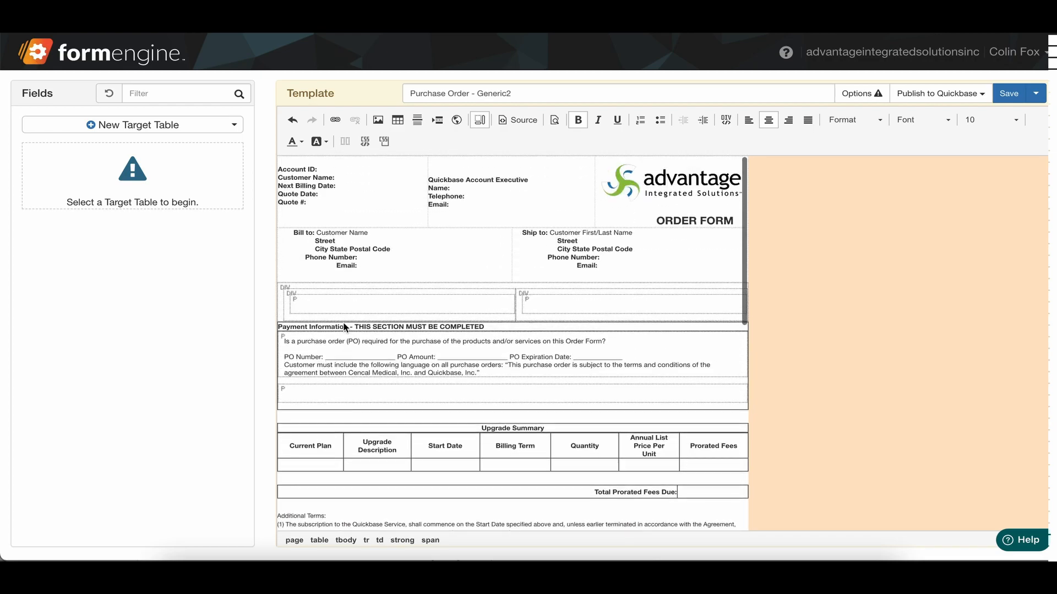
scroll(331, 335, down, 10)
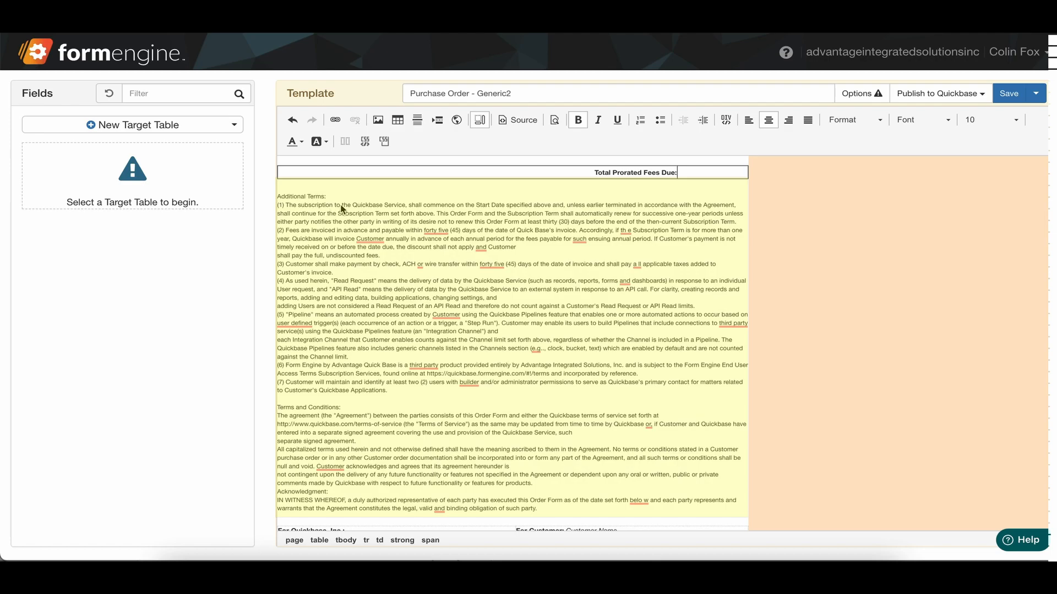
scroll(394, 222, down, 4)
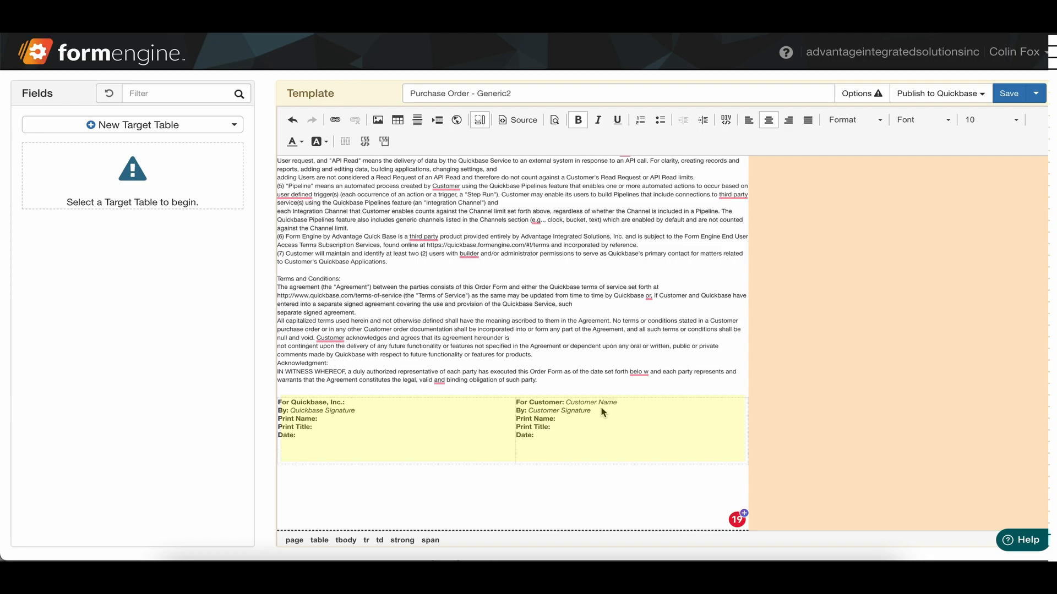
scroll(601, 408, up, 10)
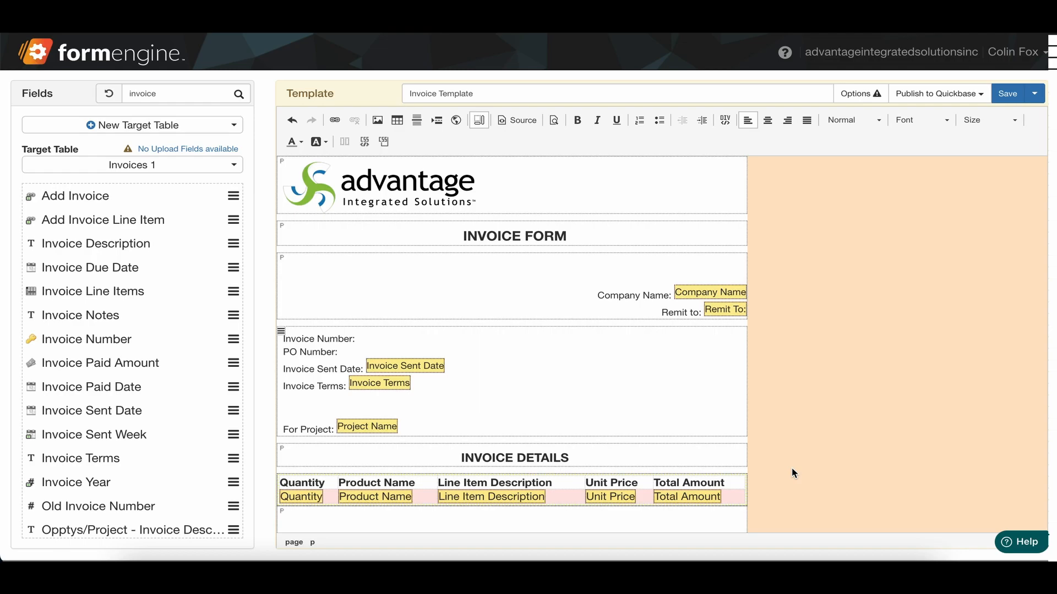
- Filter the fields for "invoice number" and insert the Invoice Number field after its label in the invoice template
click(400, 341)
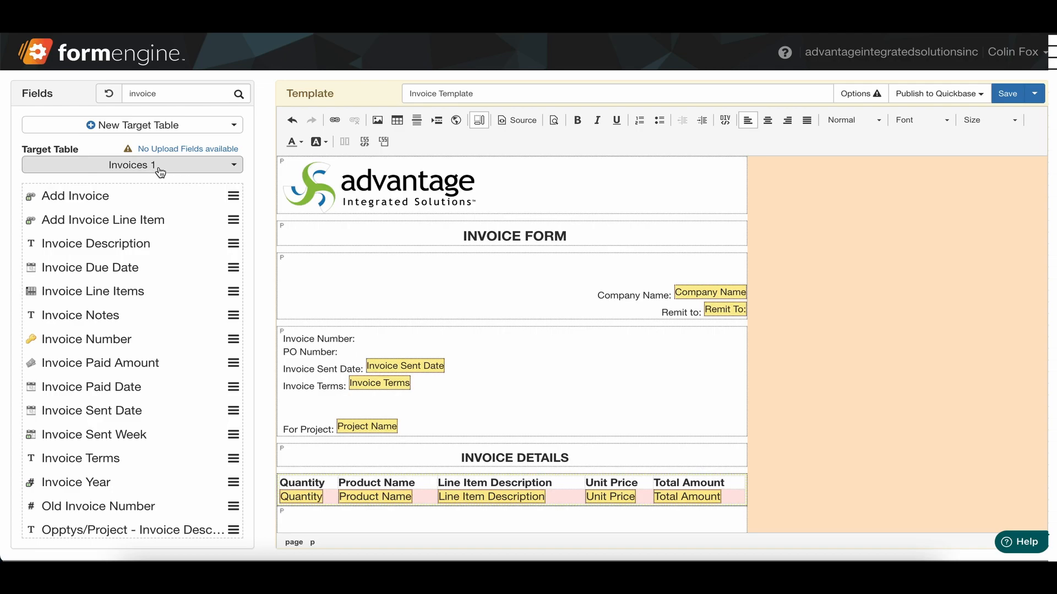
click(174, 96)
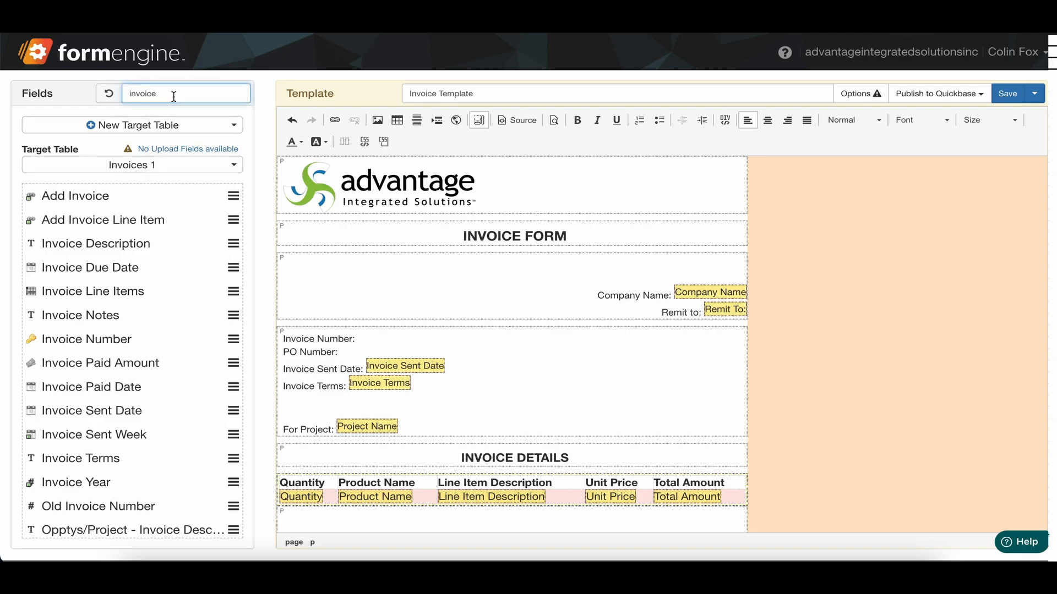
text(number)
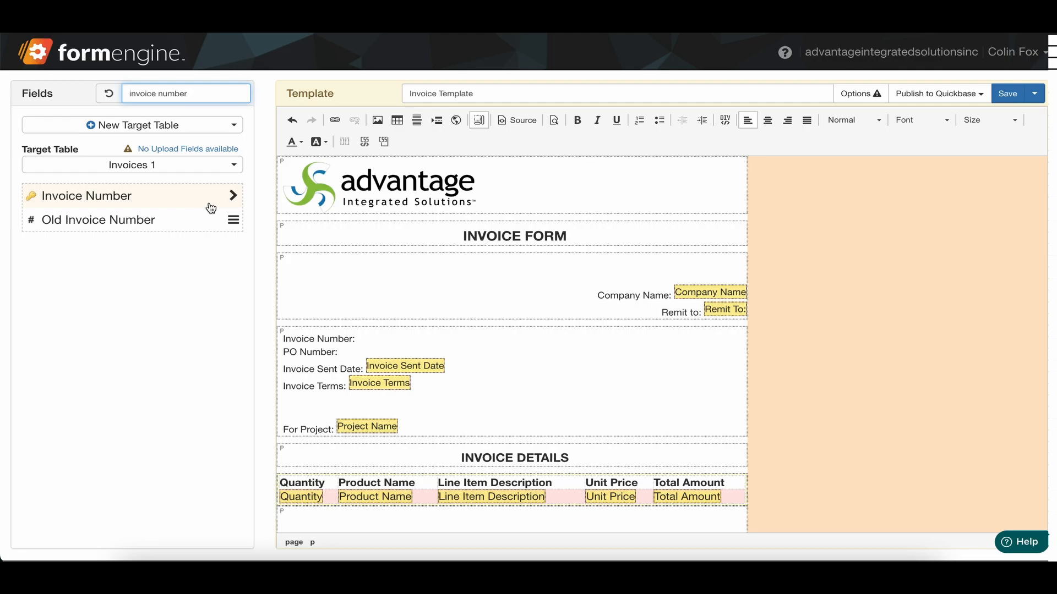
click(232, 196)
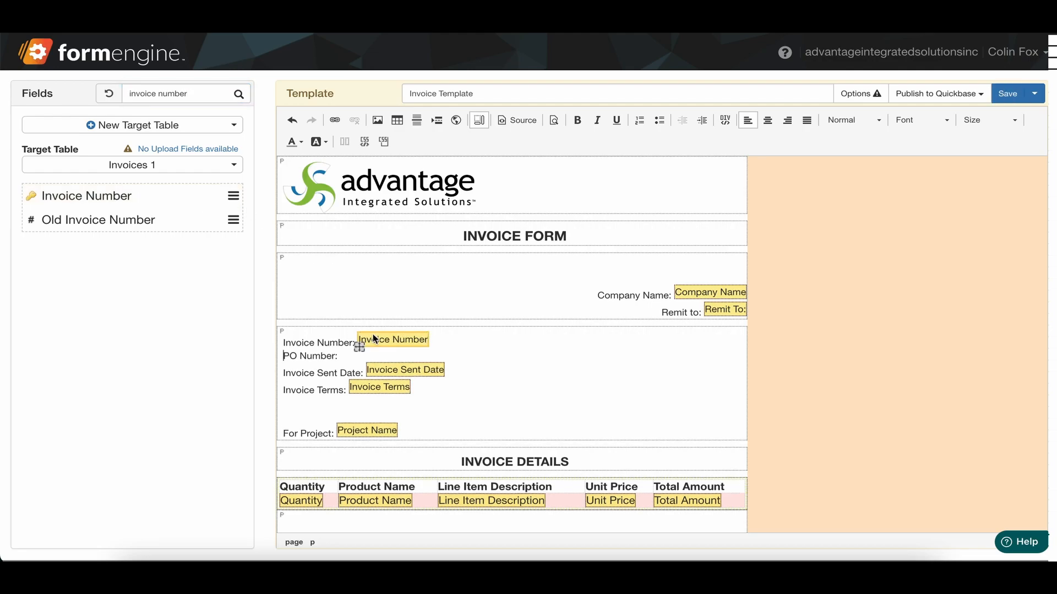
- Filter the fields for "PO" and insert the PO Number field after the "PO Number:" label
click(381, 354)
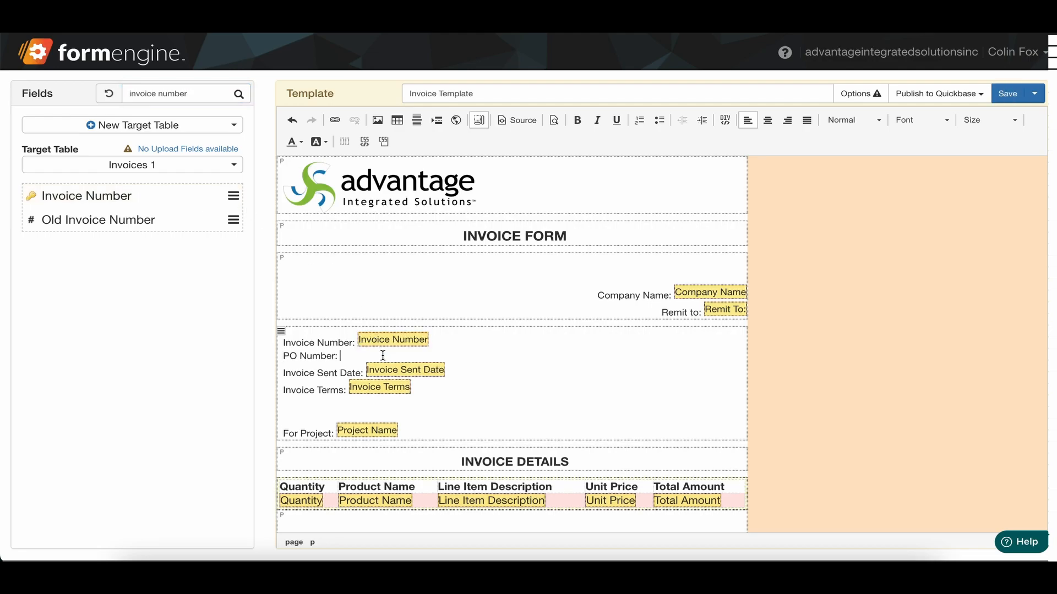
triple_click(163, 88)
text(PO)
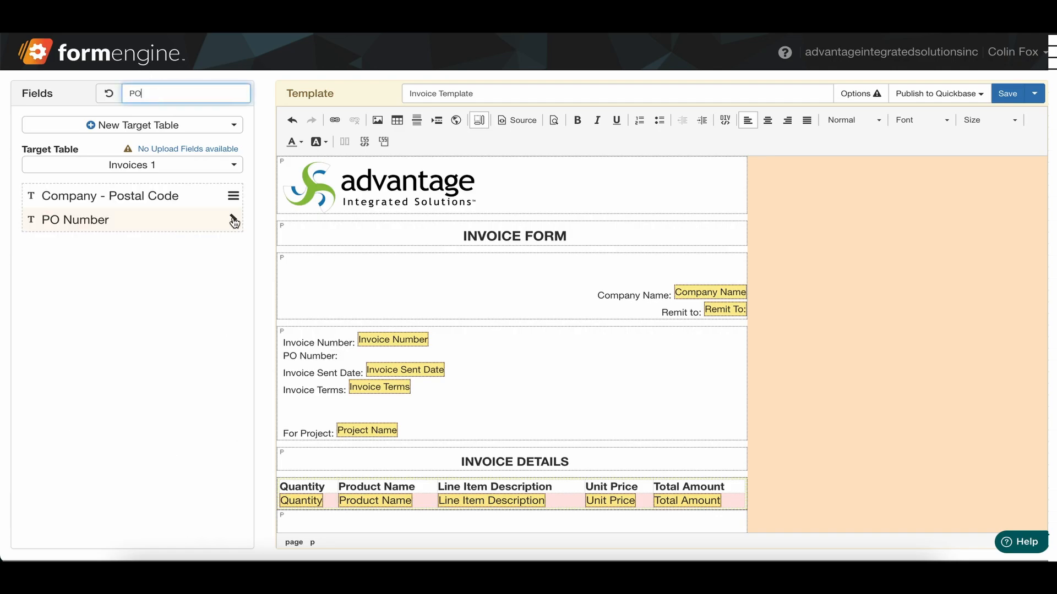
click(234, 220)
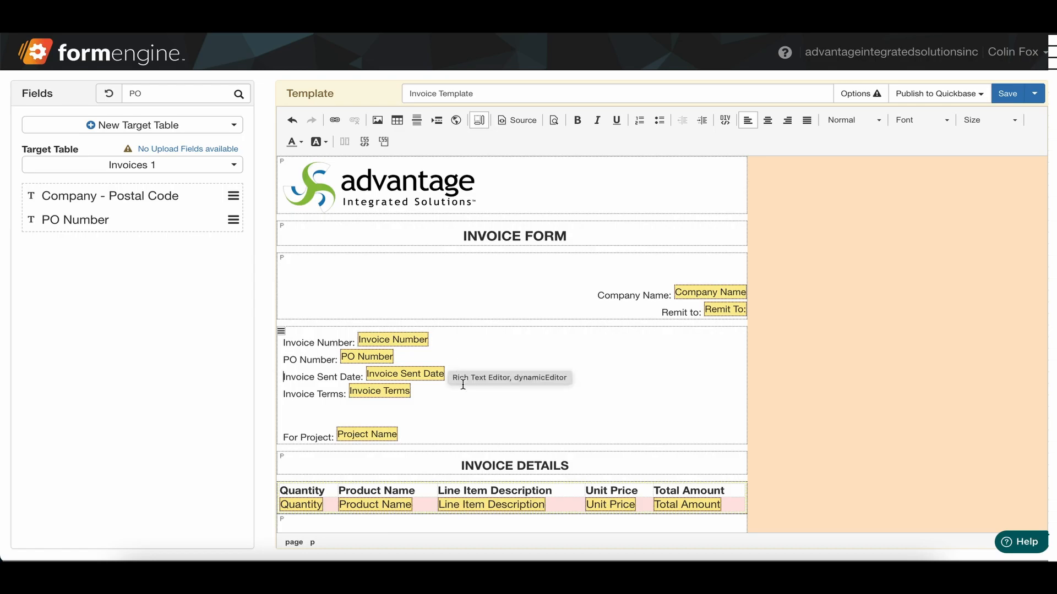
scroll(449, 359, down, 1)
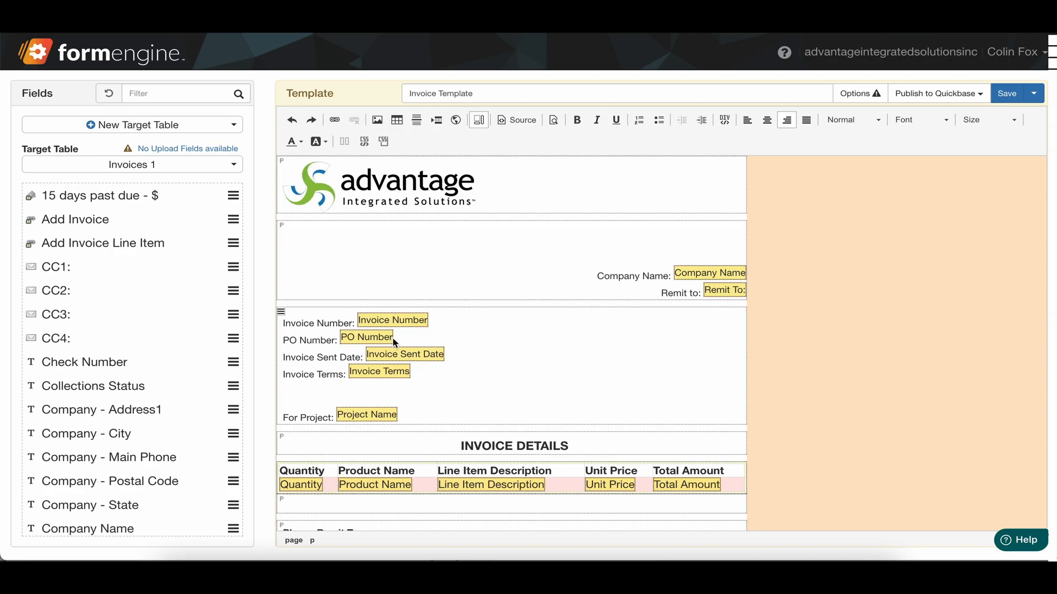
- Filter the fields for "invoice line" and insert the Invoice Line Items report field in the empty paragraph below the invoice details table
scroll(395, 367, down, 1)
scroll(395, 367, down, 3)
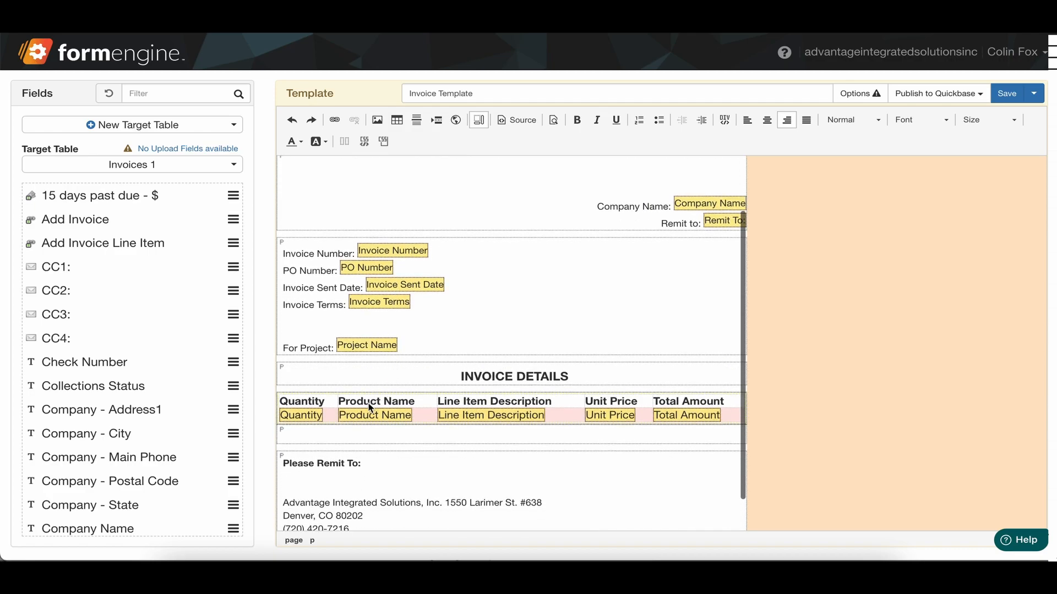
scroll(345, 416, down, 1)
click(327, 419)
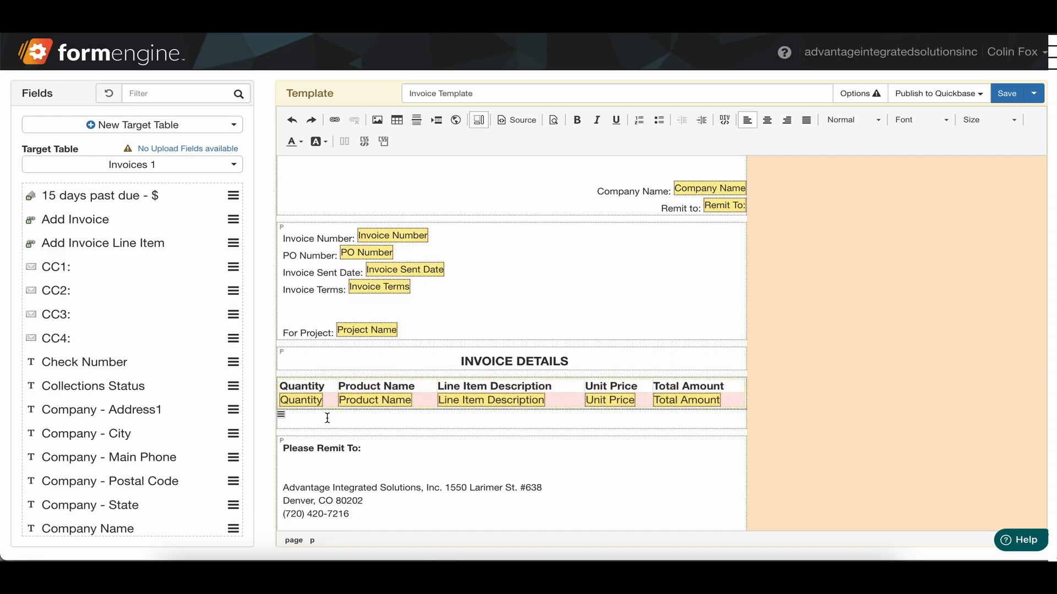
click(184, 95)
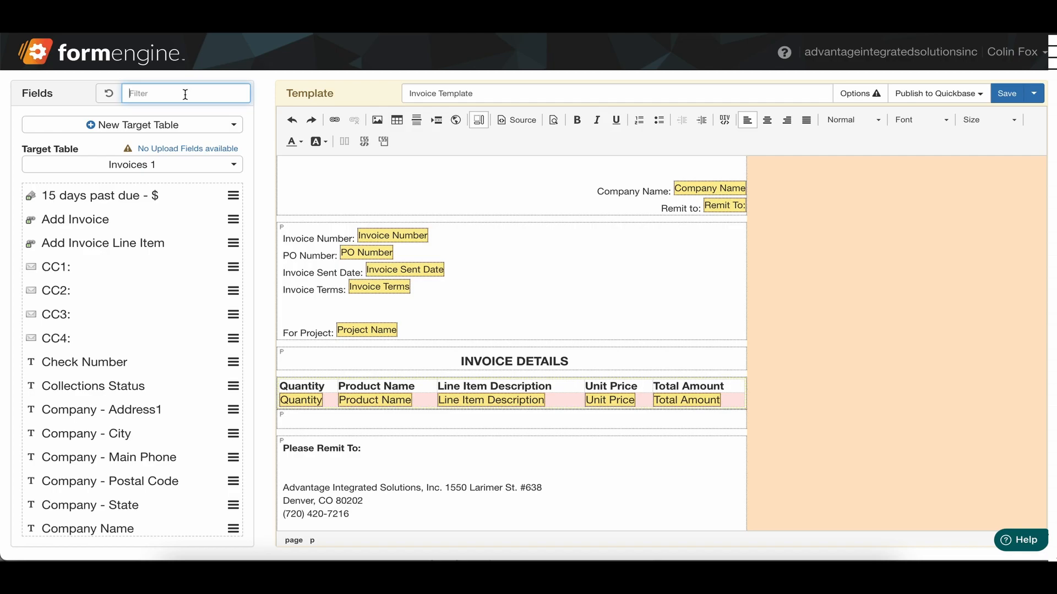
text(invoice line)
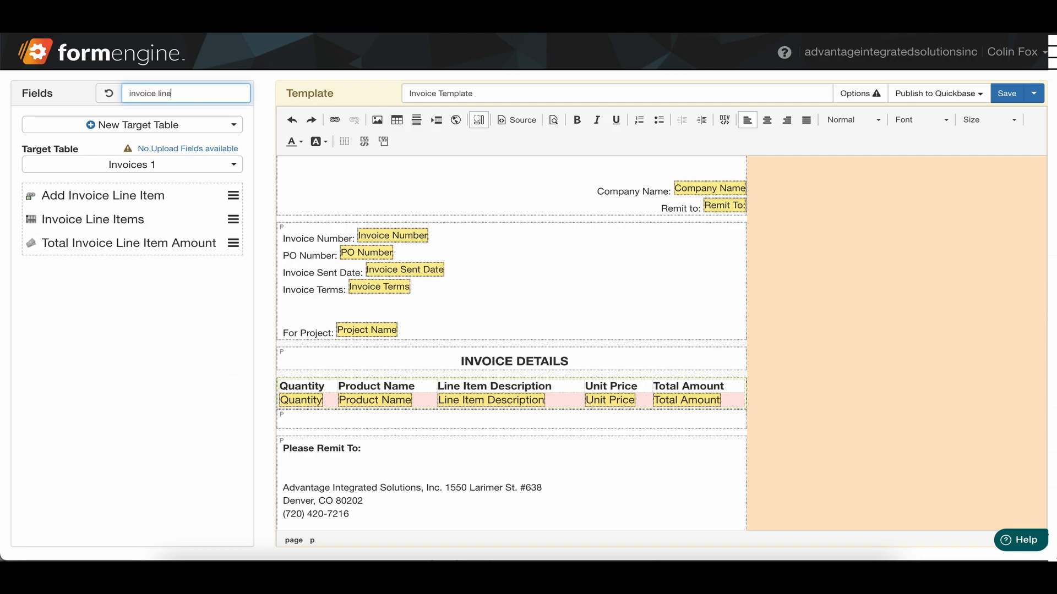
click(234, 226)
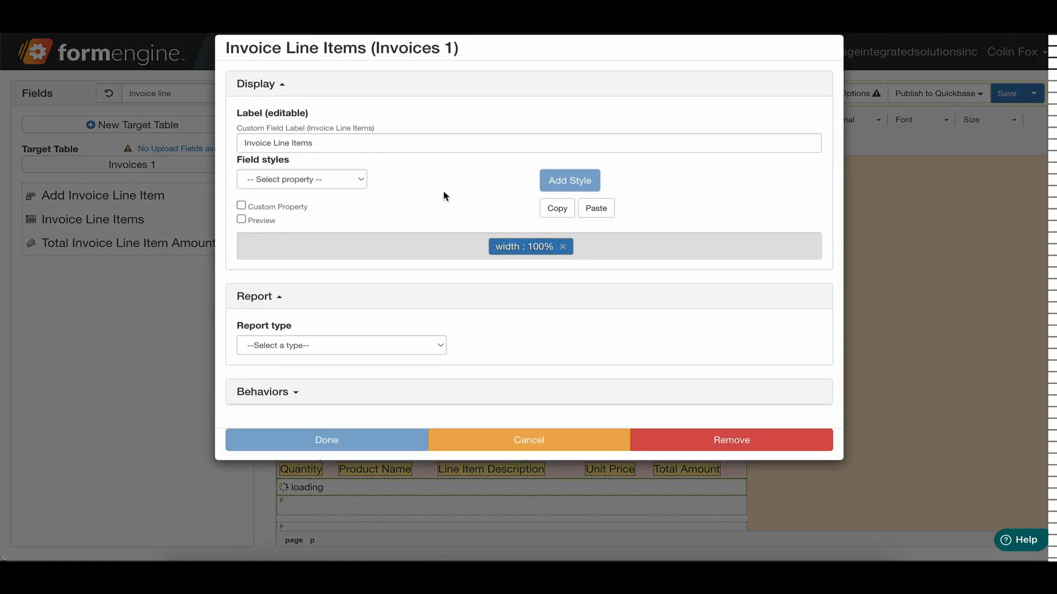
- Configure the Invoice Line Items report as Tabular with the five fields from Change to Invoice on Renewal through Invoice - Check Number
click(337, 345)
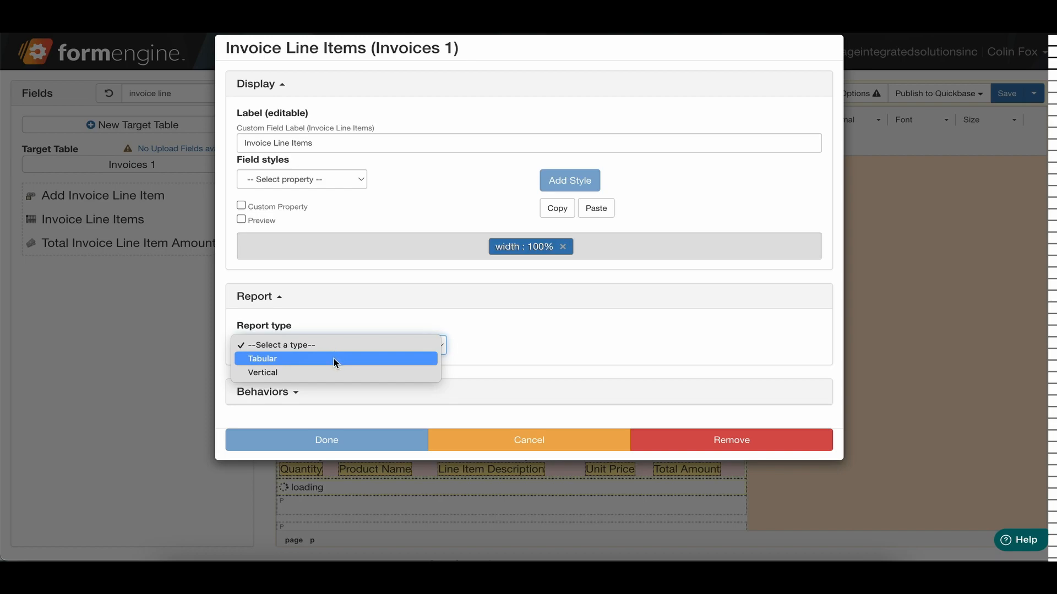
click(333, 358)
click(401, 402)
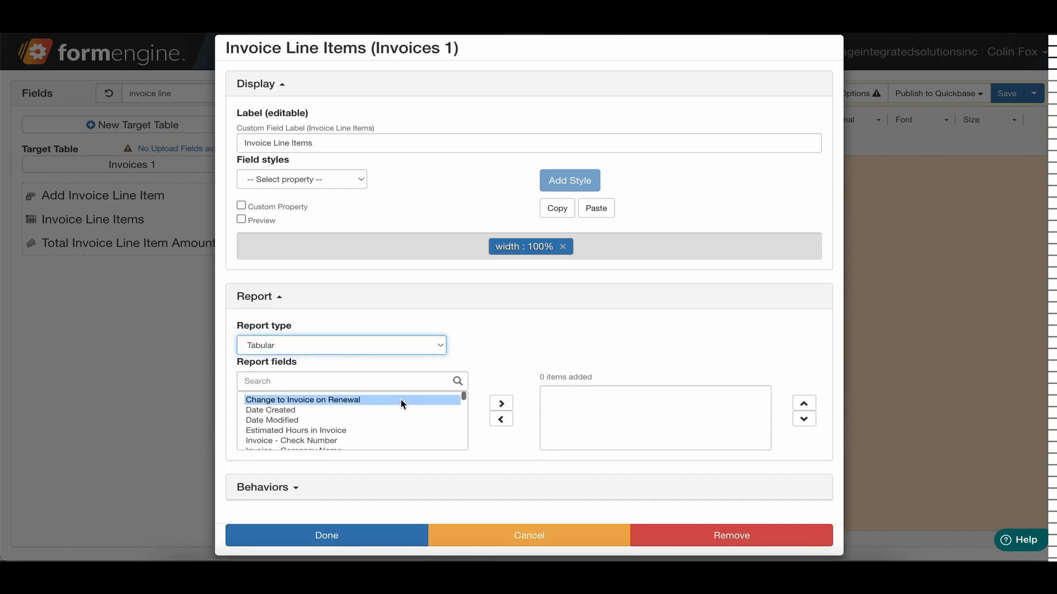
drag(389, 410, 379, 441)
click(501, 403)
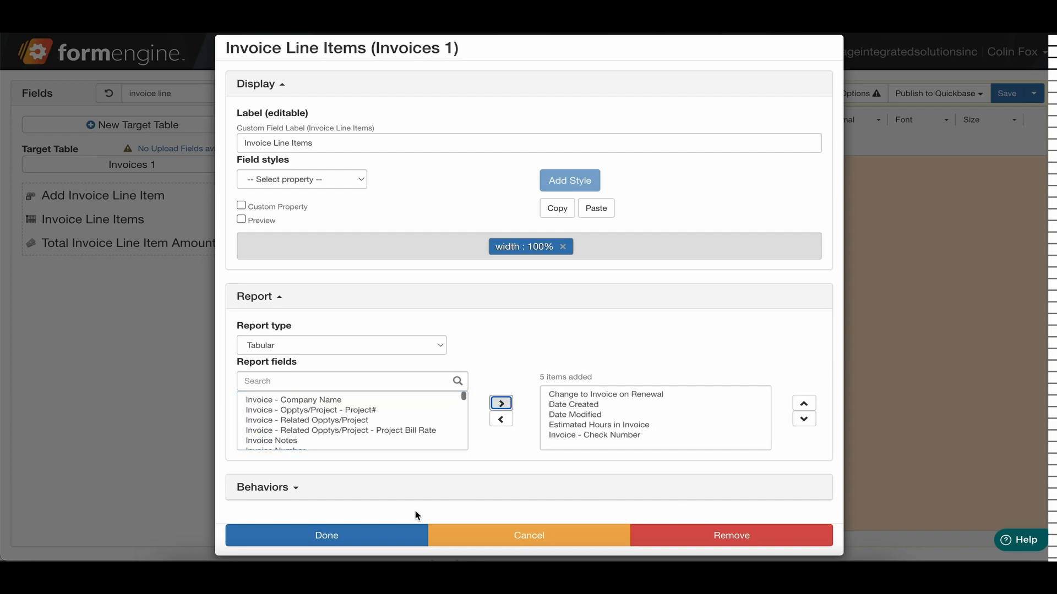
click(402, 535)
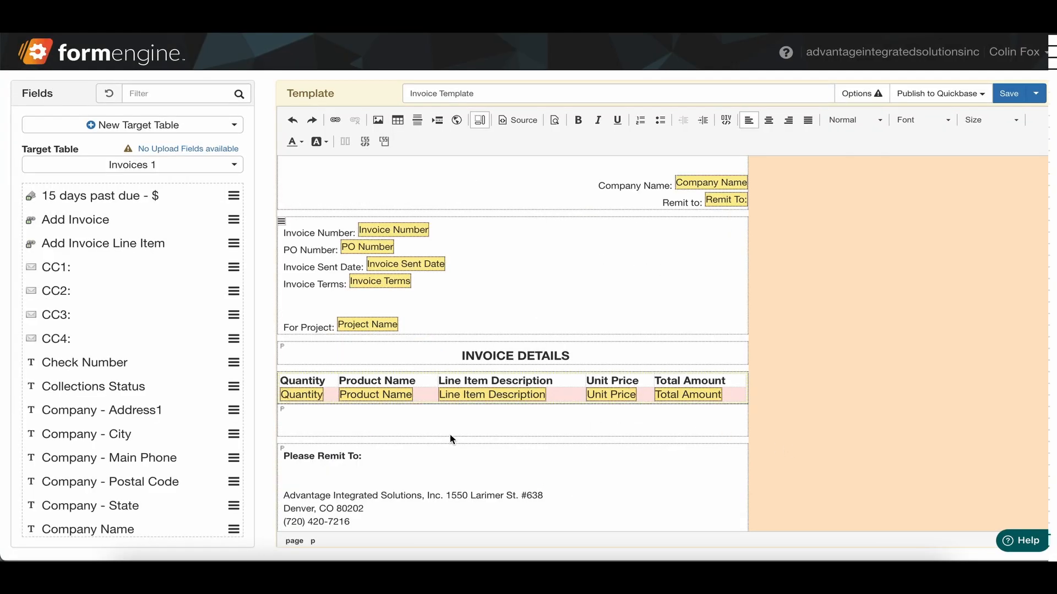
- Set the font size of the invoice details table's header row, from Quantity to Total Amount, to 10
click(325, 382)
drag(323, 386, 693, 388)
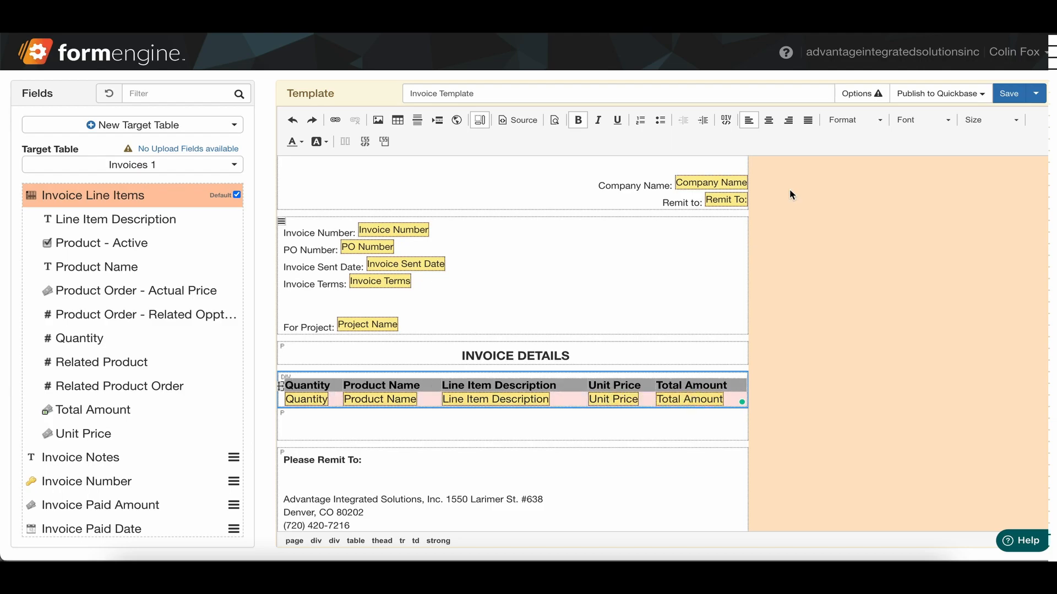
click(923, 116)
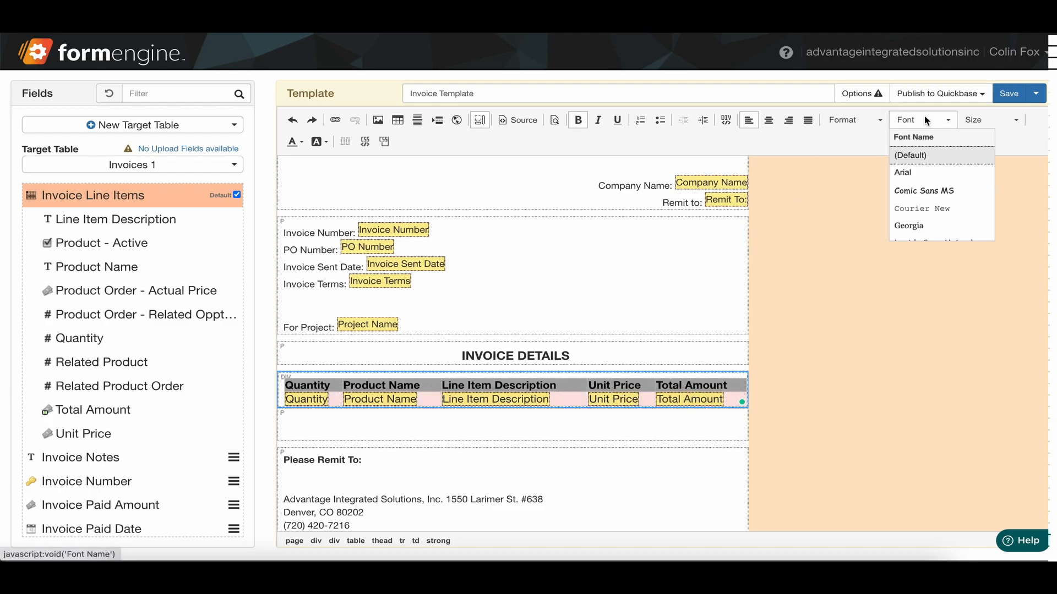
scroll(935, 193, down, 3)
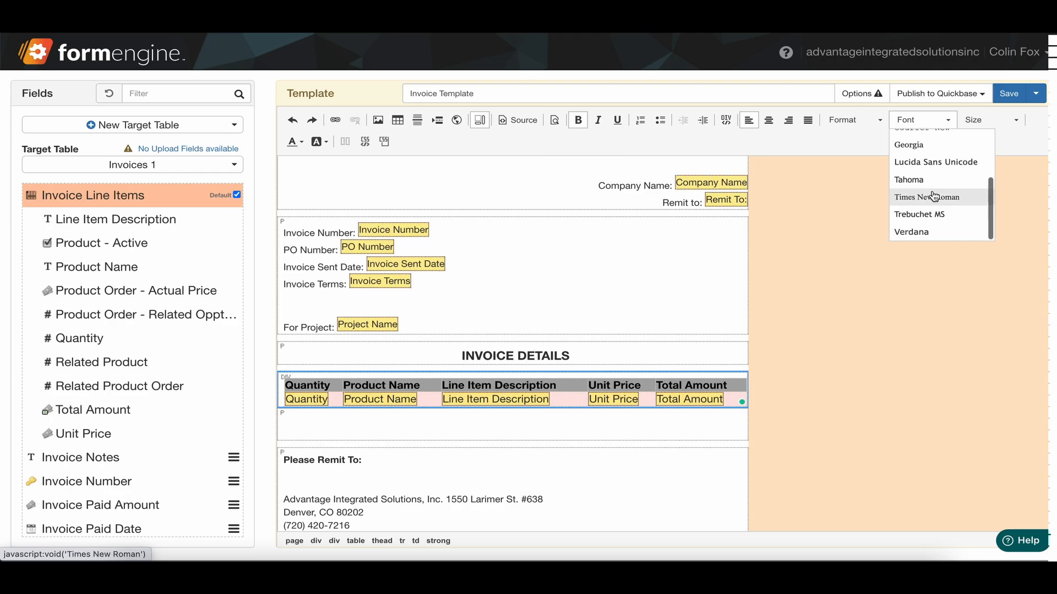
click(986, 122)
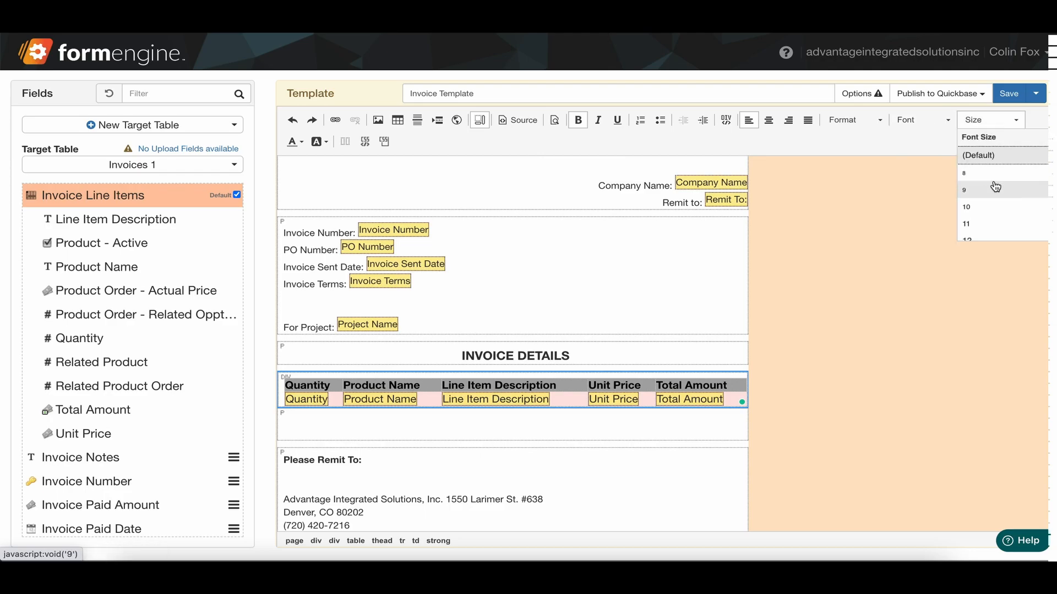
click(994, 207)
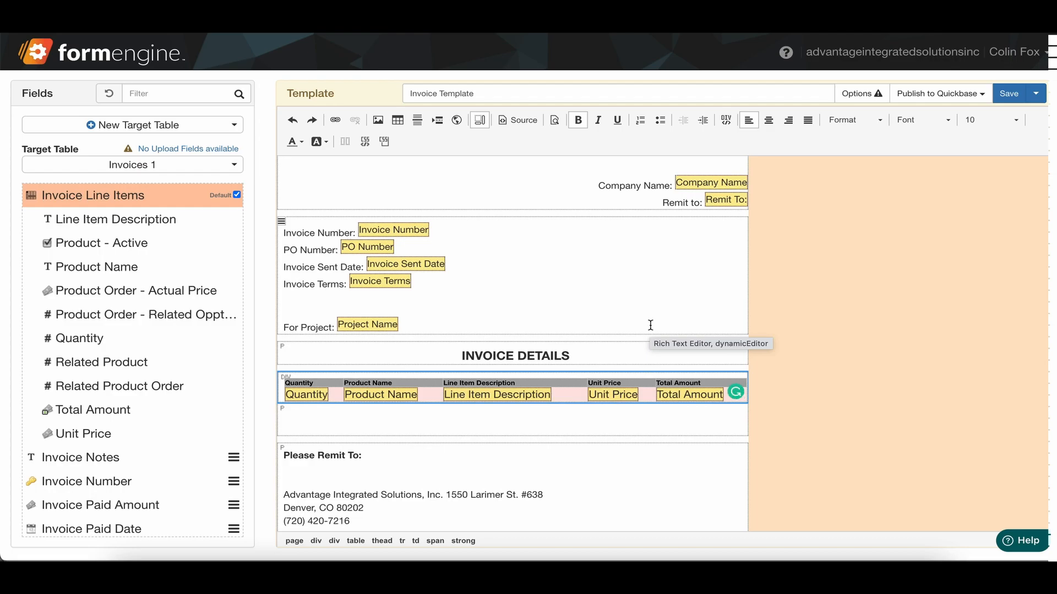
- Set the font size of the Quantity and Product Name fields in the invoice details table to 9
click(323, 401)
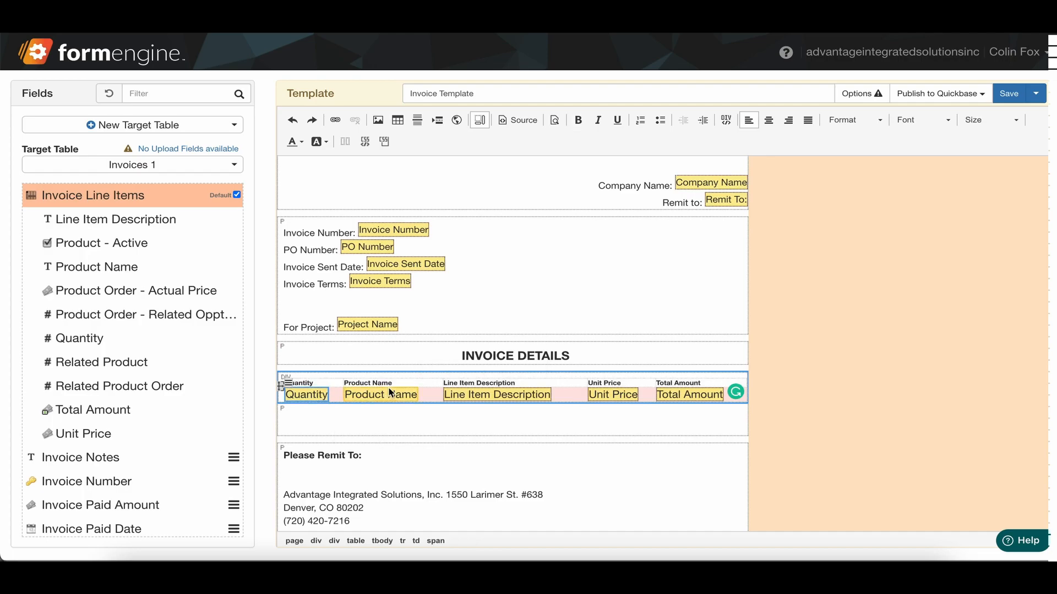
click(983, 121)
click(981, 192)
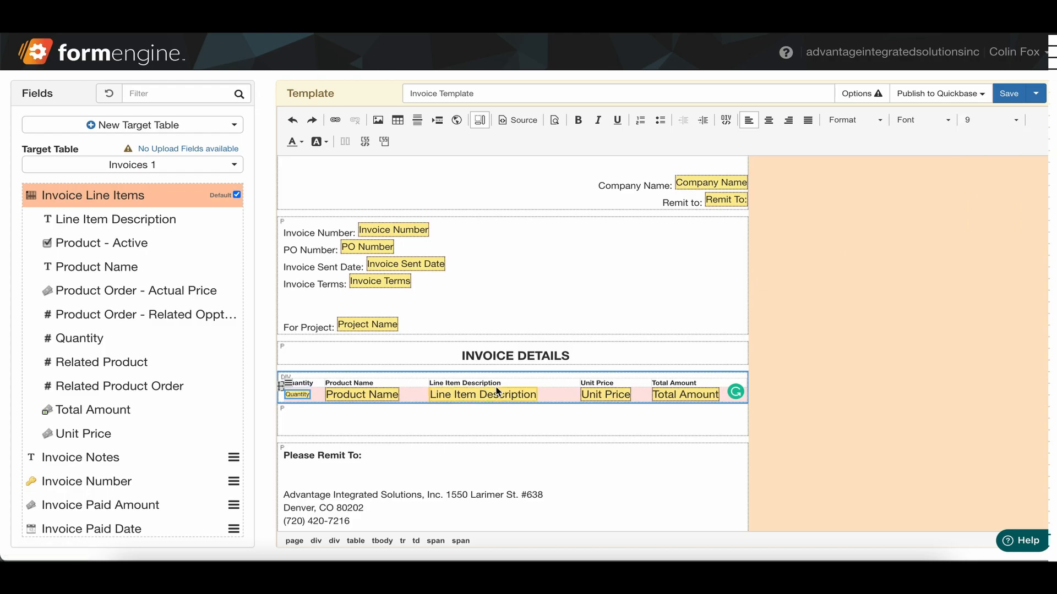
click(985, 121)
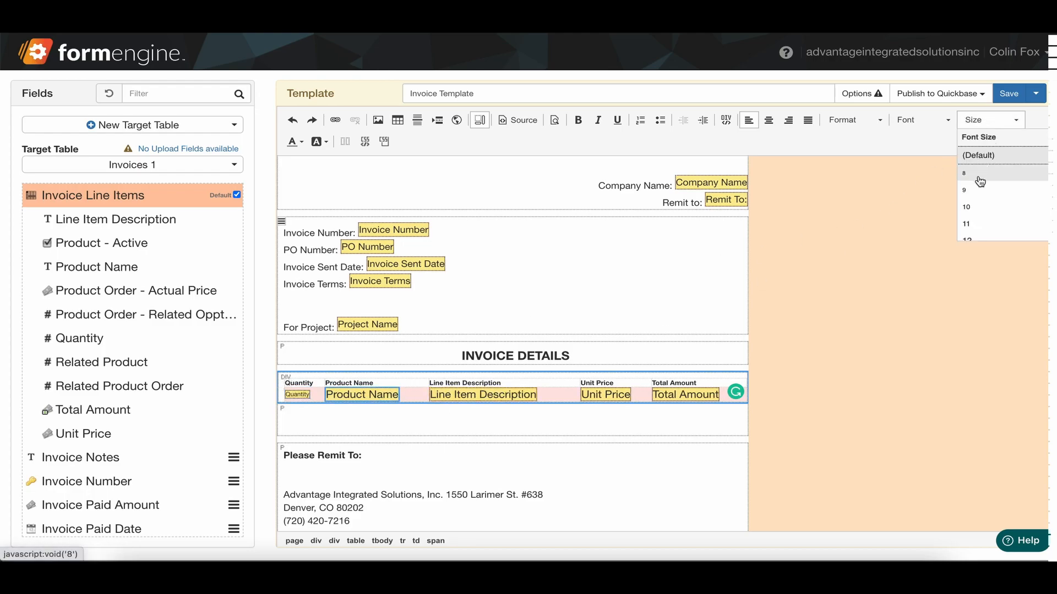
click(979, 190)
- Narrow the Quantity, Product Name and Line Item Description columns of the invoice details table by moving their borders
click(353, 387)
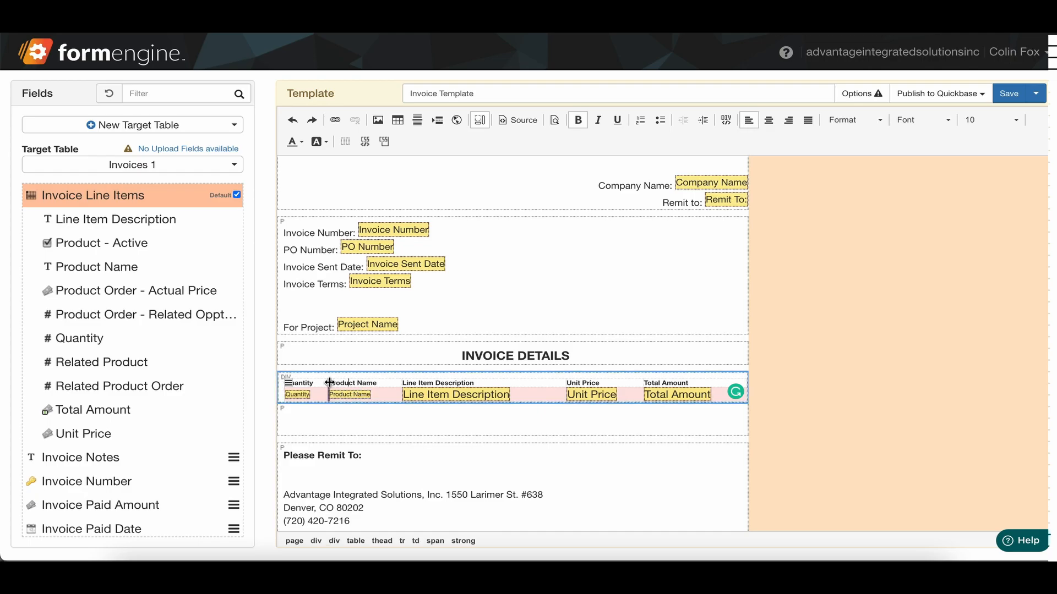
drag(327, 382, 319, 383)
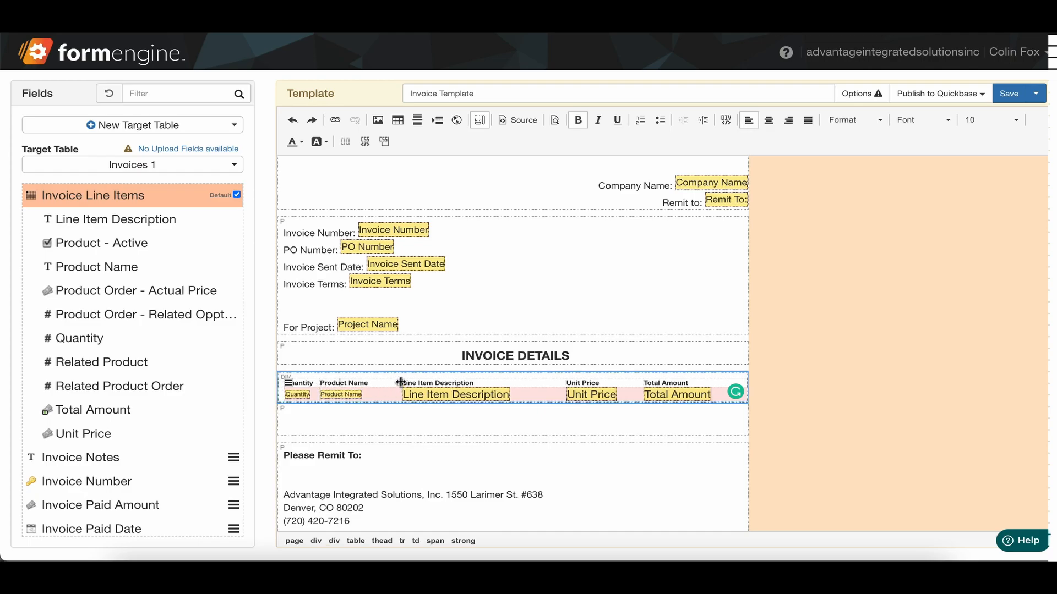
drag(401, 381, 387, 383)
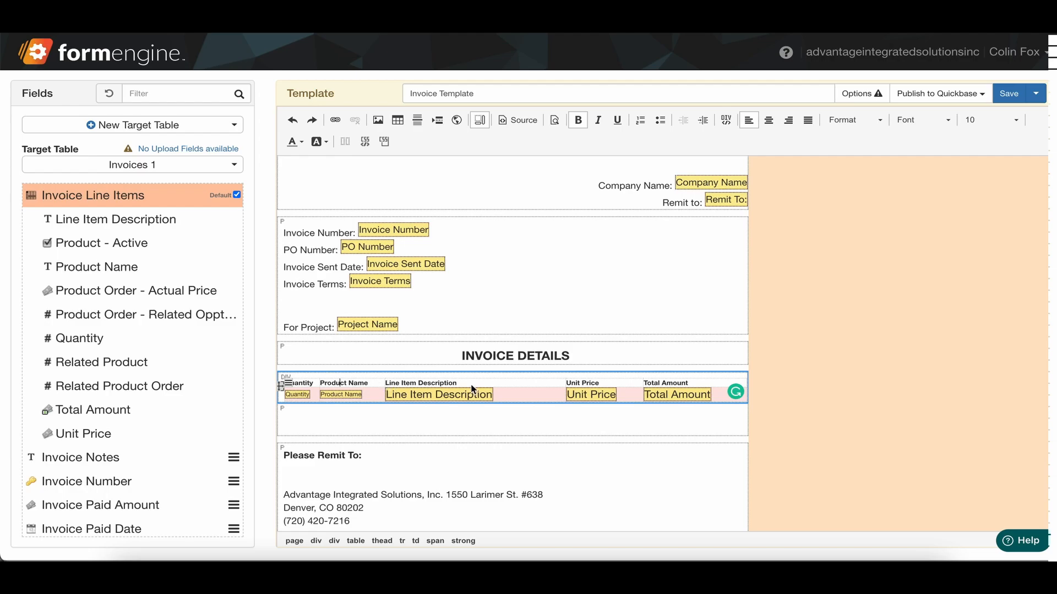
drag(566, 382, 510, 383)
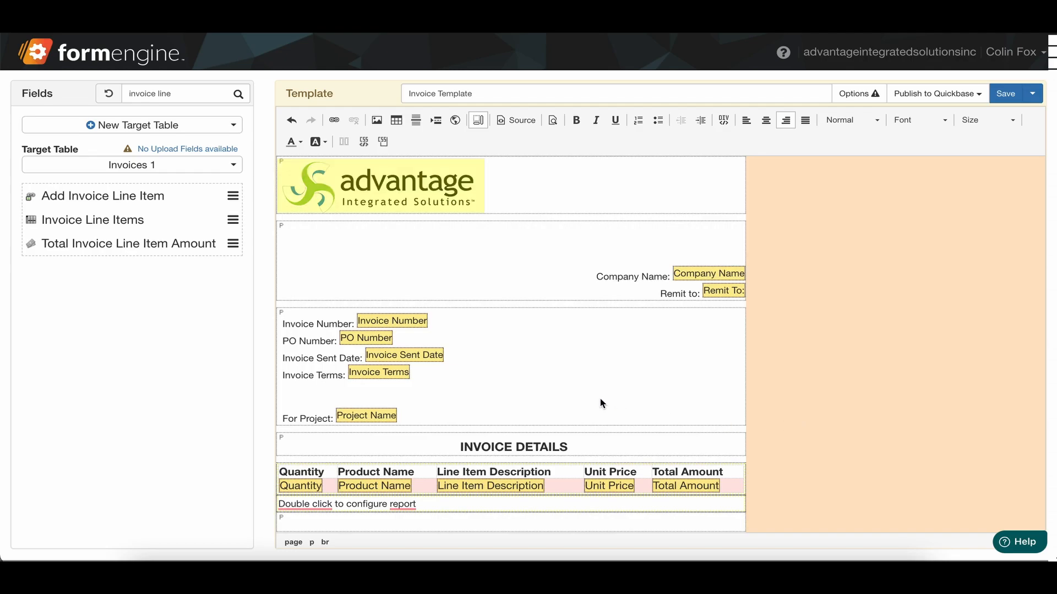
- Change the form's main heading to "INVOICE FORM 2" and save the template as a copy
click(384, 252)
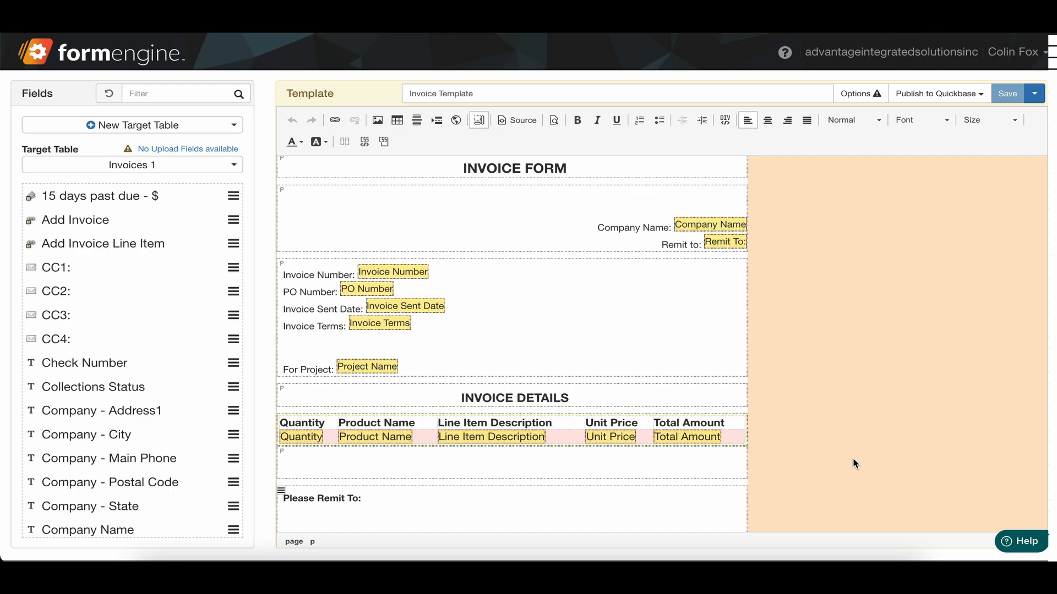
scroll(645, 258, up, 2)
click(588, 242)
text(2)
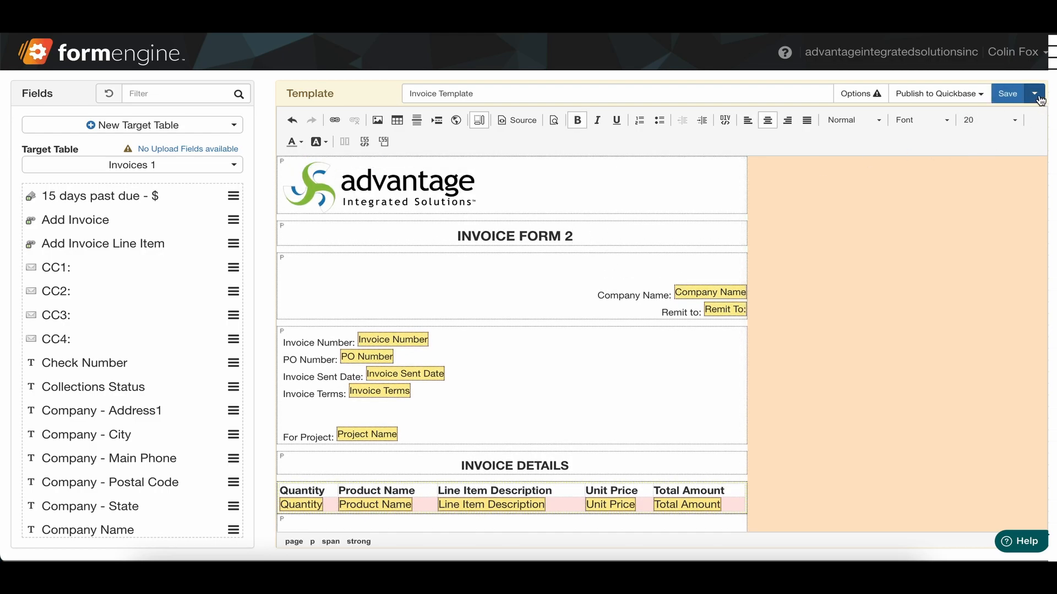
click(1035, 98)
click(986, 117)
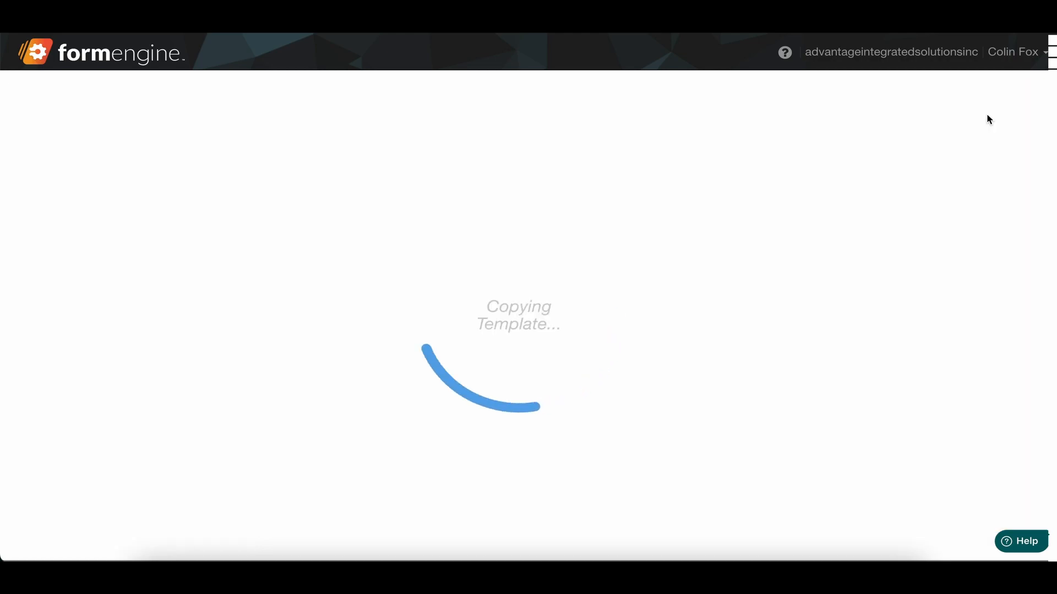